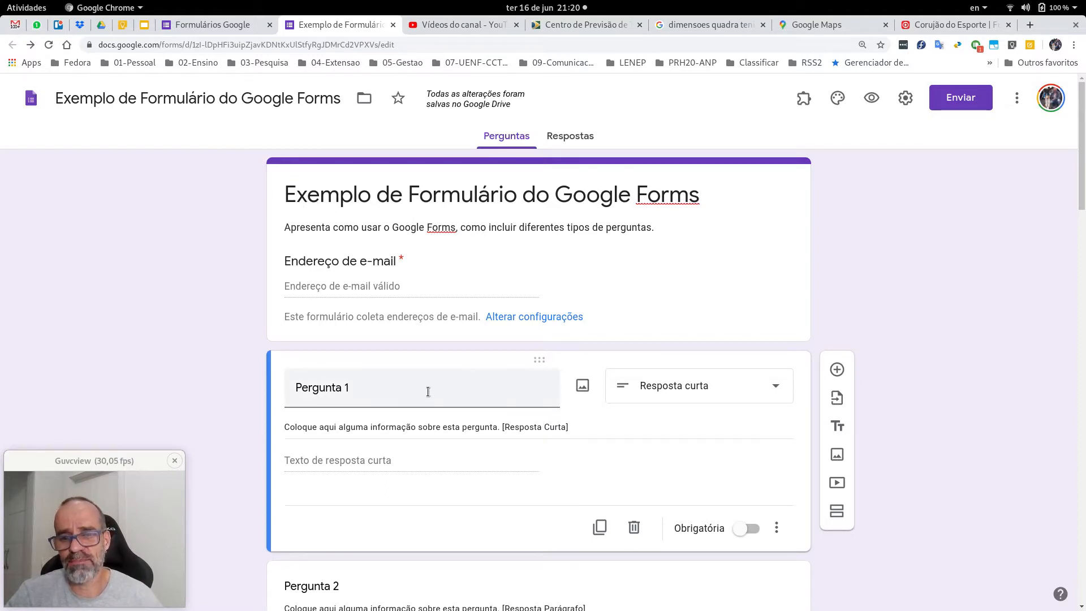
Insert the image of colourful laboratory flasks from the Trabalho e escola themes as the form's header.
scroll(162, 287, down, 15)
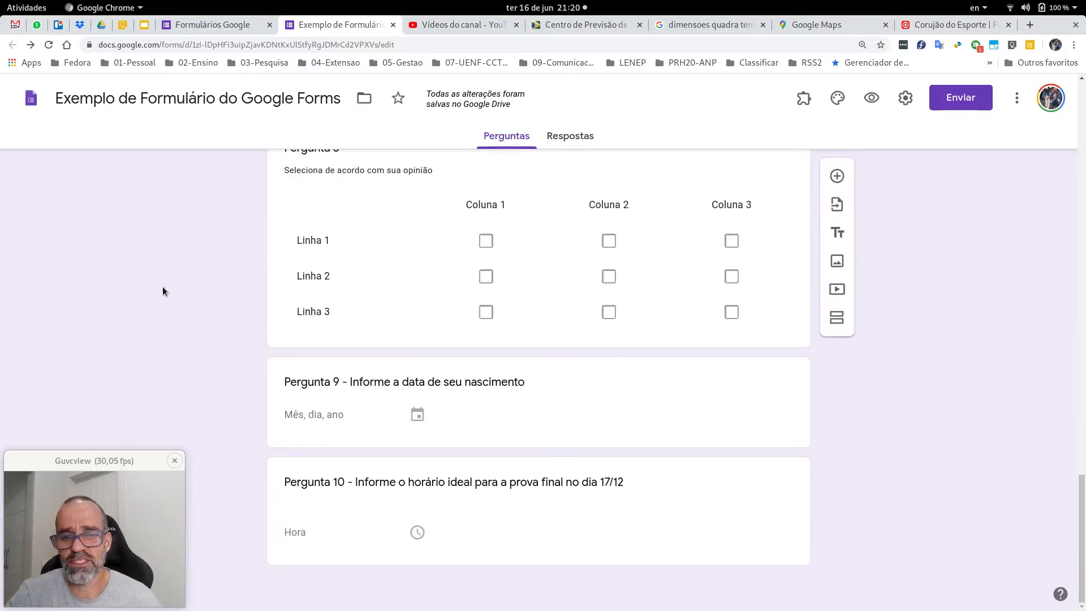
scroll(162, 287, up, 15)
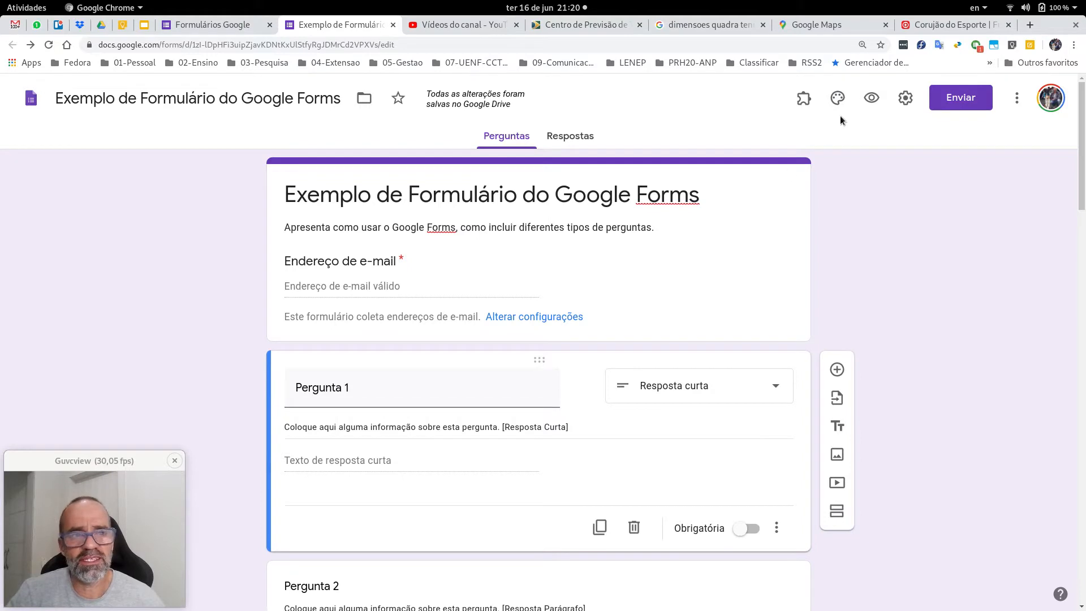
click(838, 98)
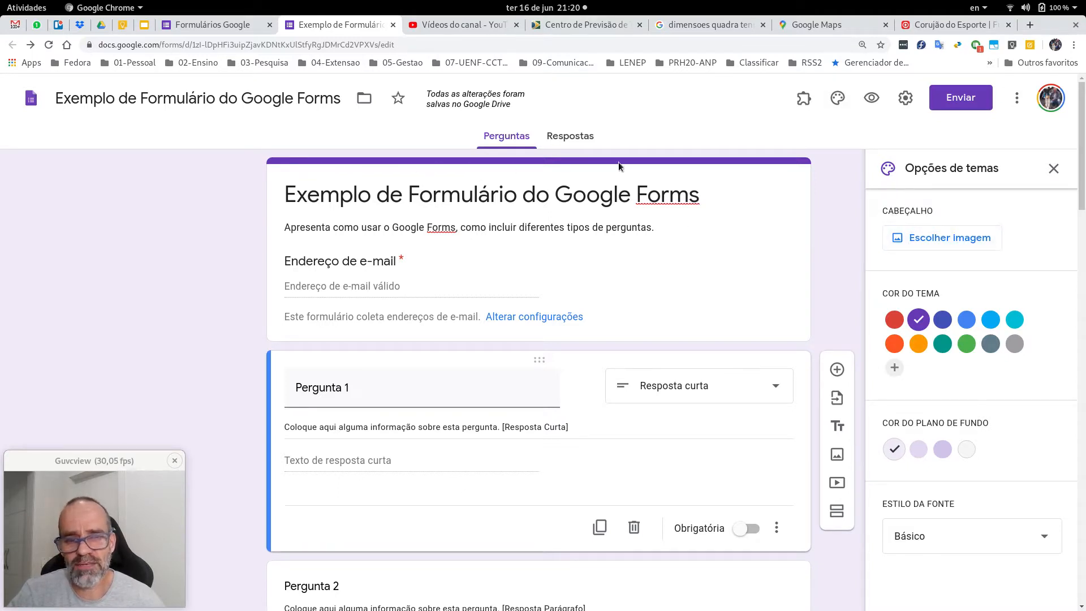
click(930, 240)
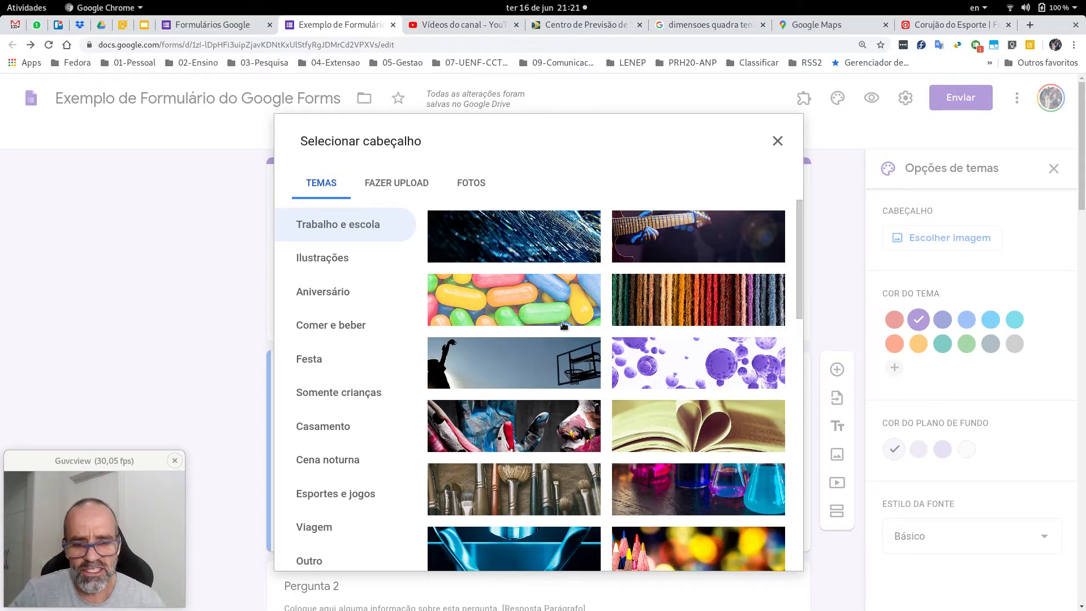
scroll(566, 328, down, 2)
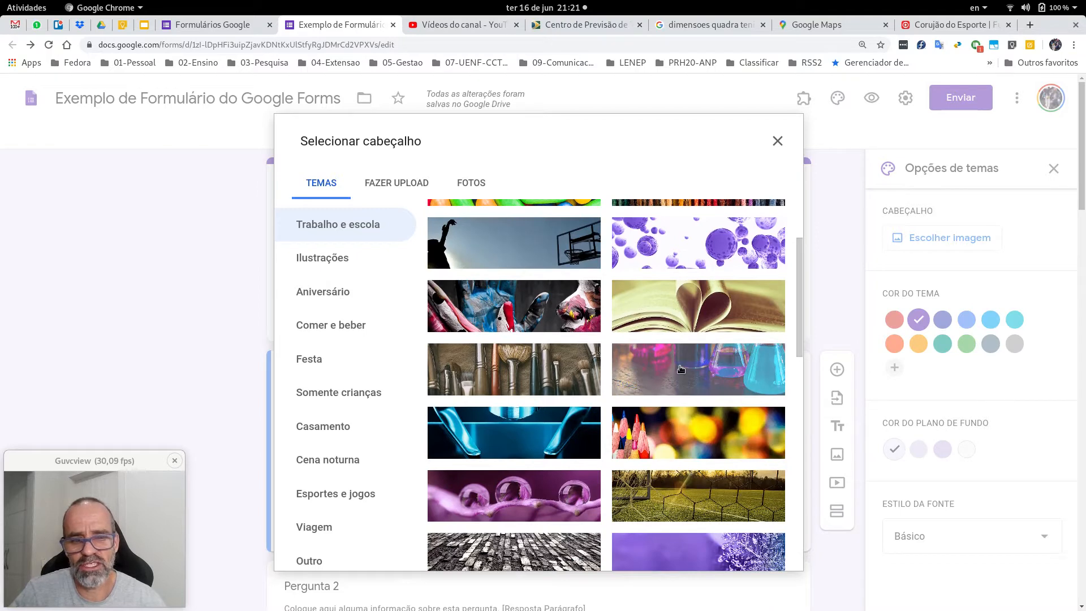
click(682, 369)
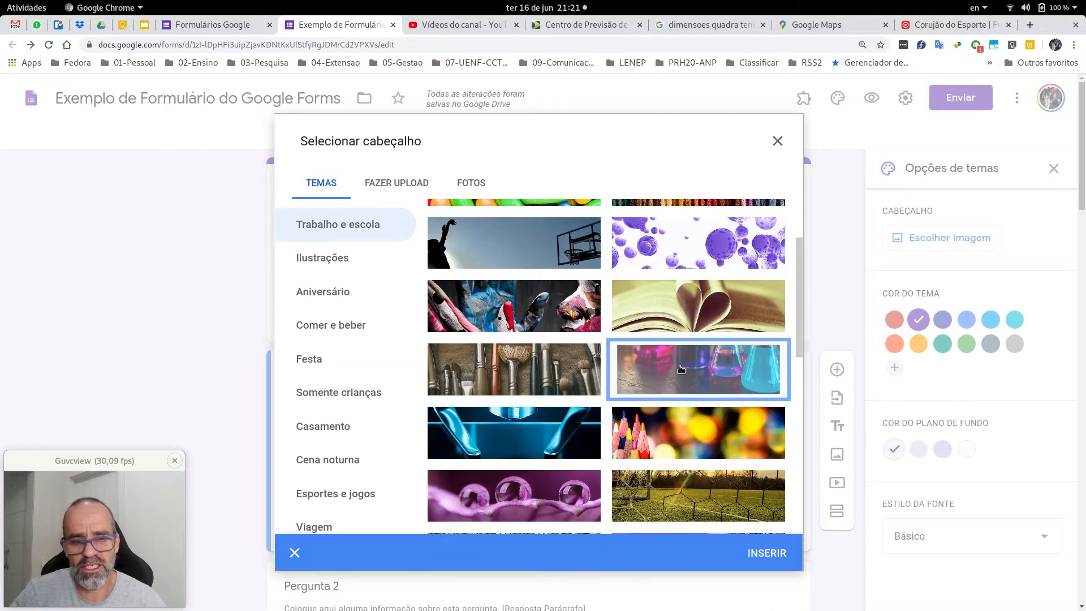
click(767, 552)
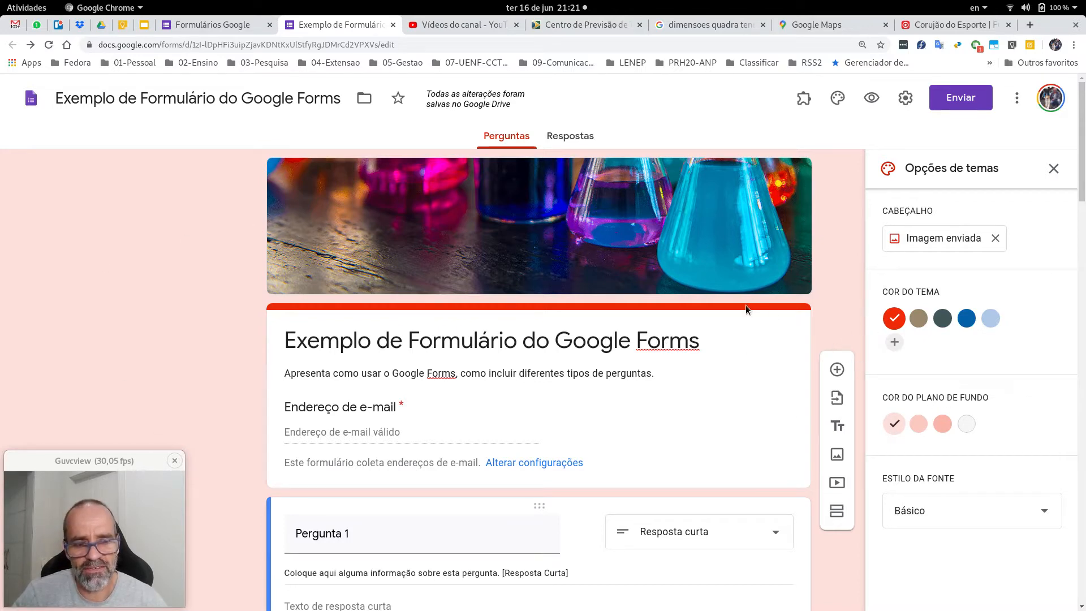
Try the brown, blue and light blue (#b0c9e8) theme colours on the form.
click(917, 319)
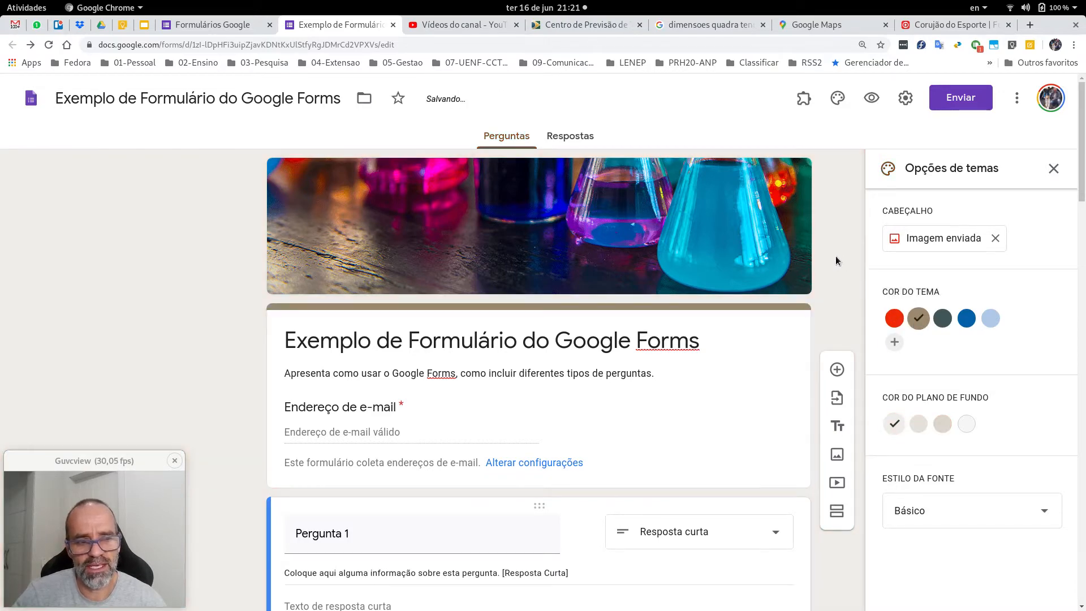
click(894, 319)
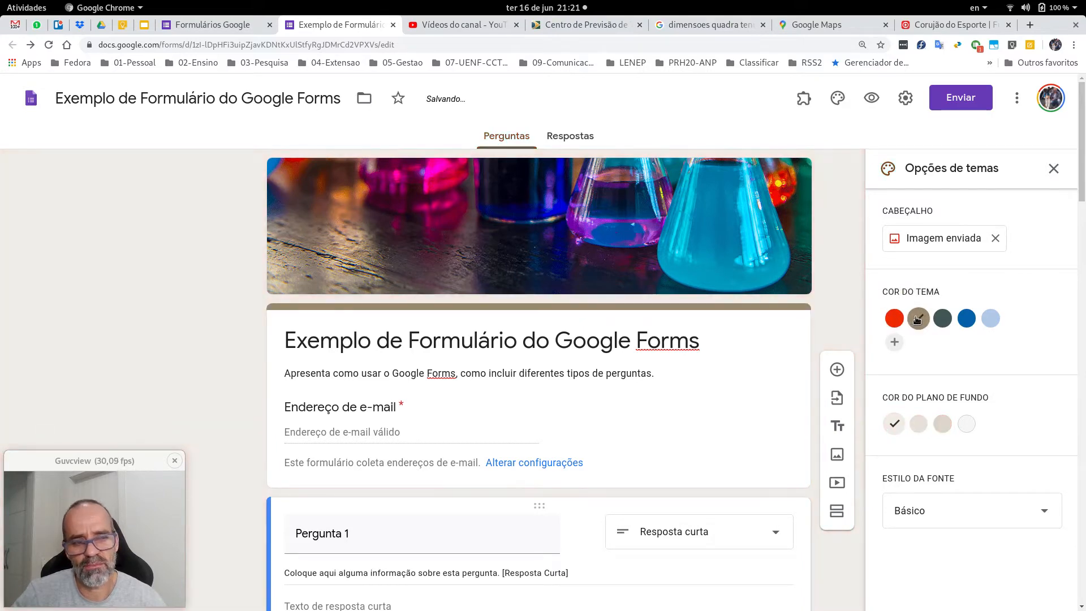
click(967, 318)
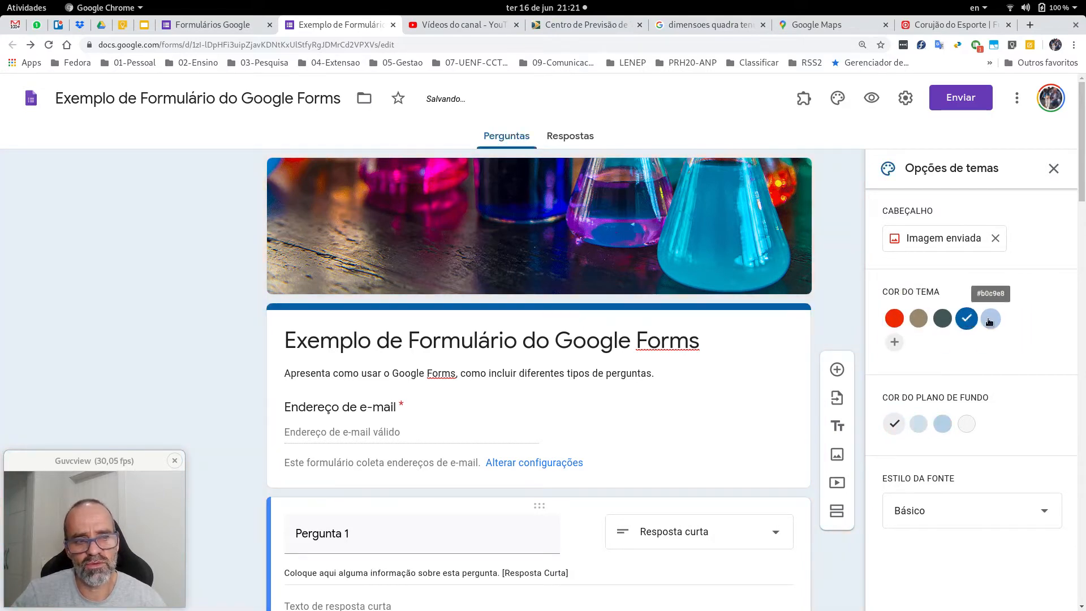
click(990, 319)
Set the theme colour to red and the background colour to its darkest pink shade.
click(895, 320)
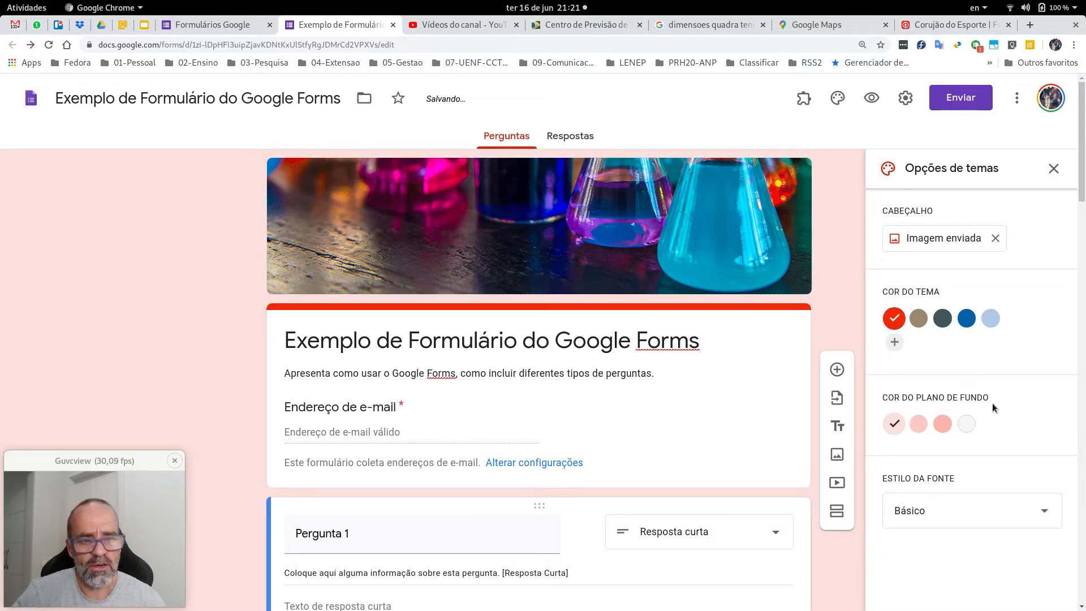
click(918, 427)
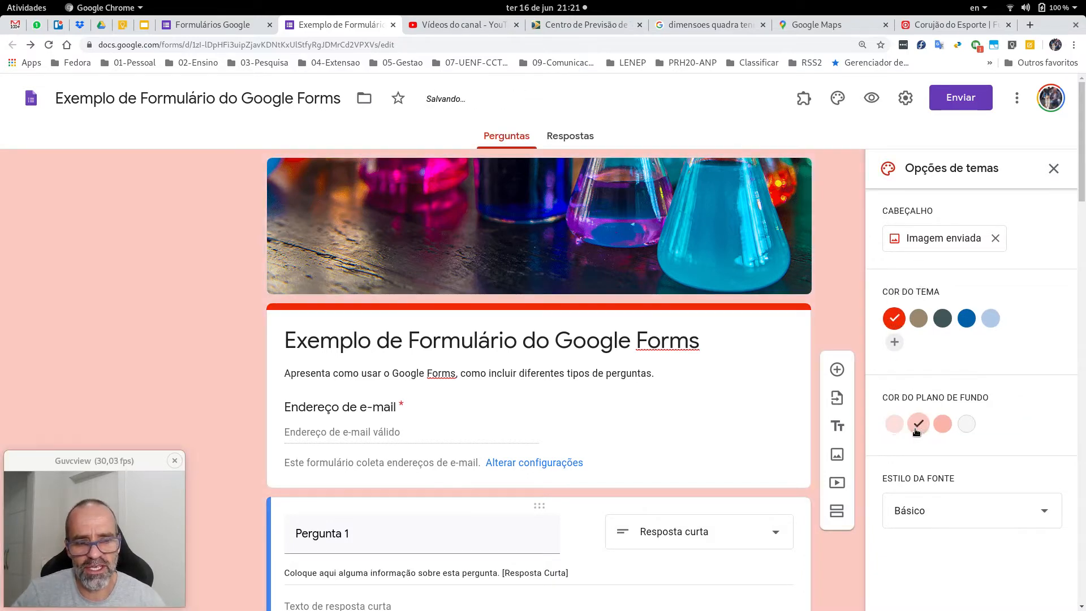
click(939, 430)
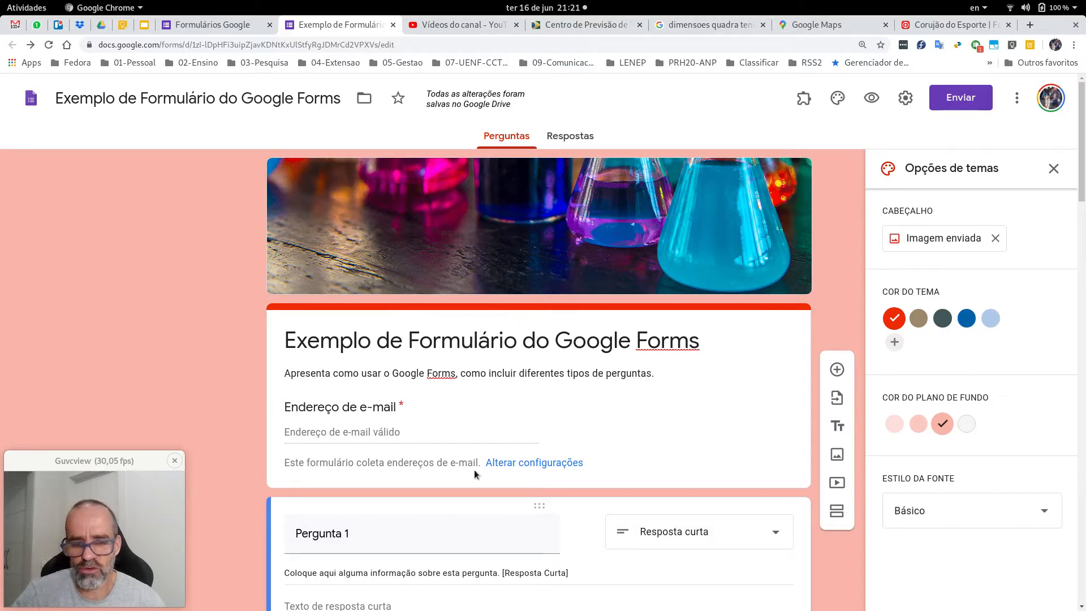
Try the Decorativo, Formal and Divertido font styles, return to Básico and close the theme options.
click(922, 518)
click(923, 516)
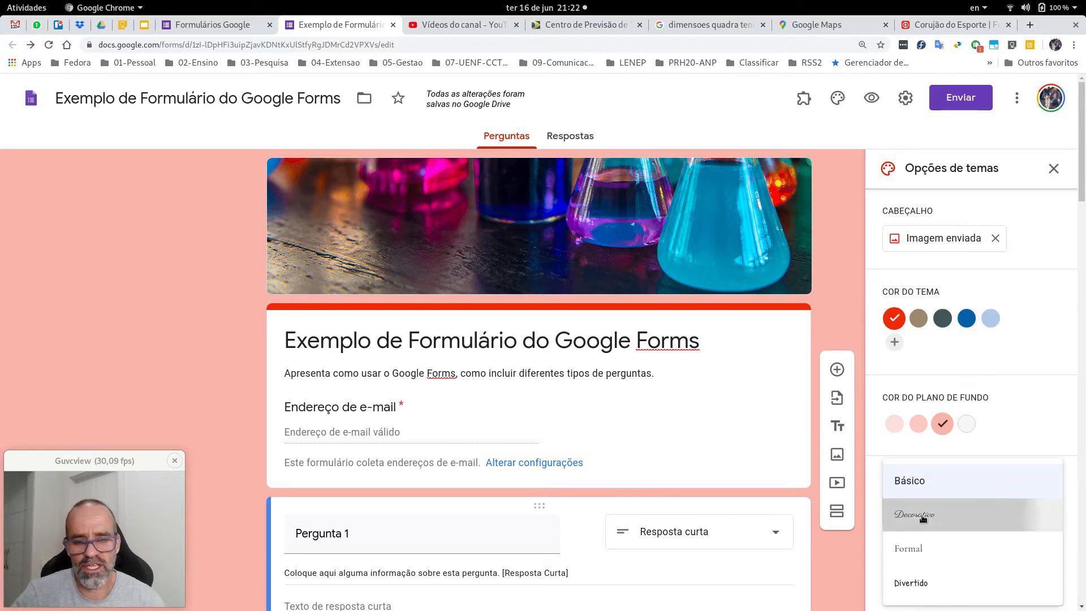
click(924, 508)
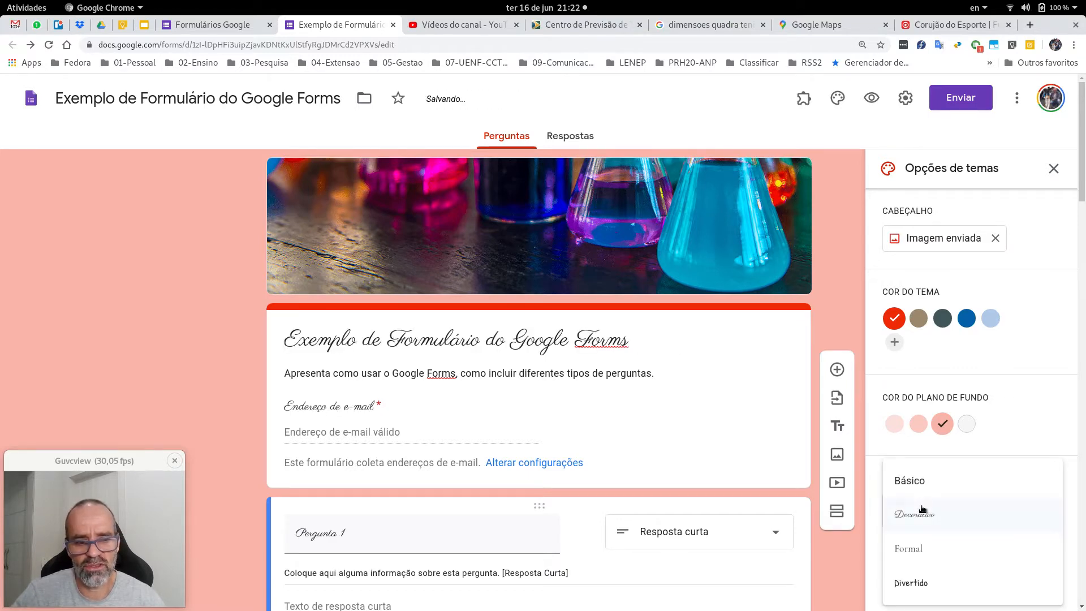
click(912, 546)
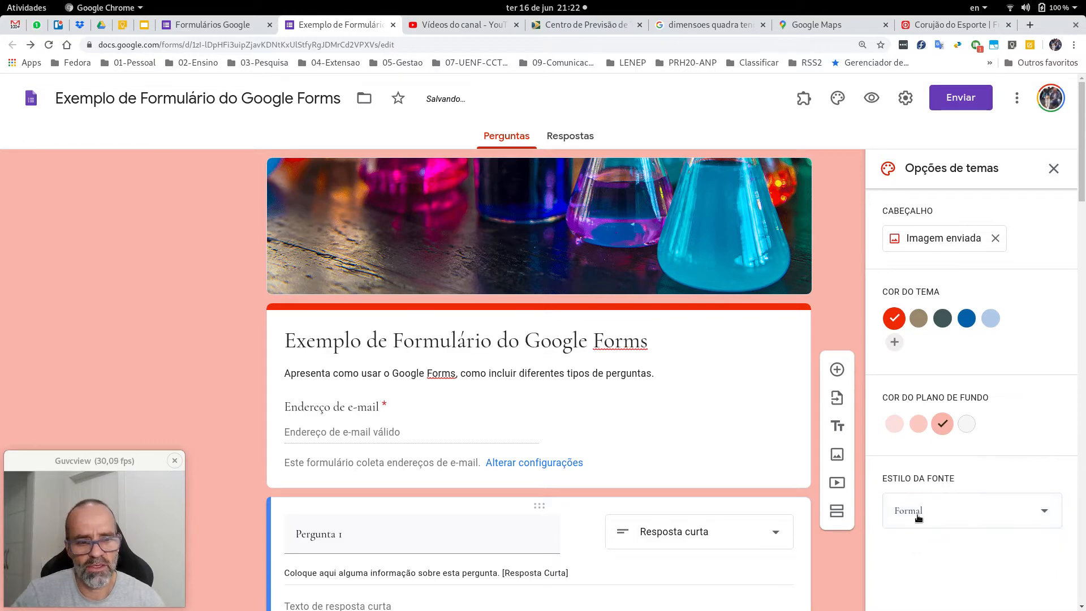
click(918, 518)
click(912, 553)
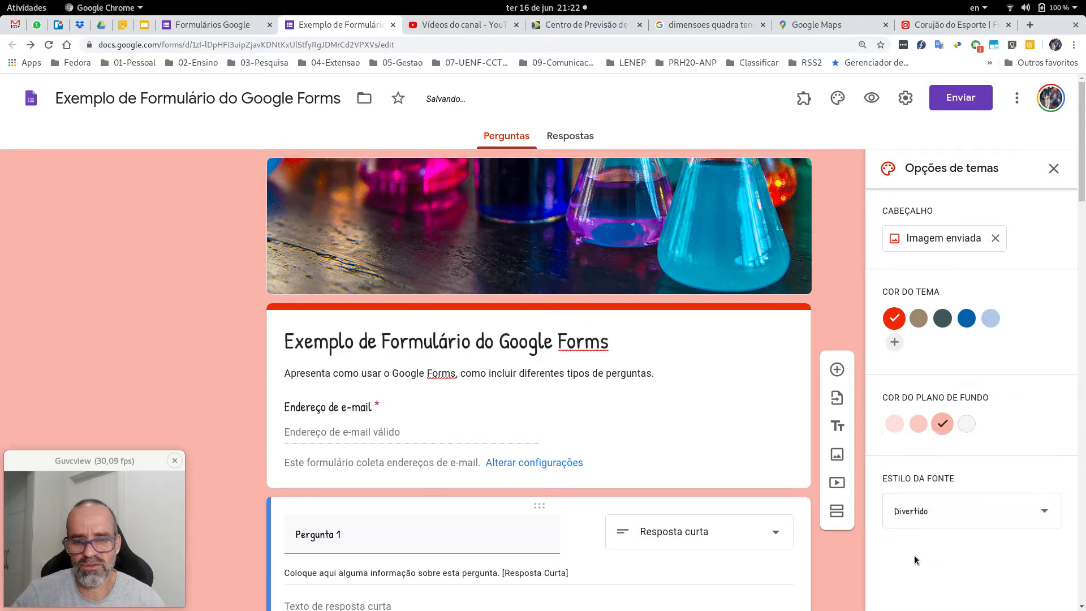
click(918, 520)
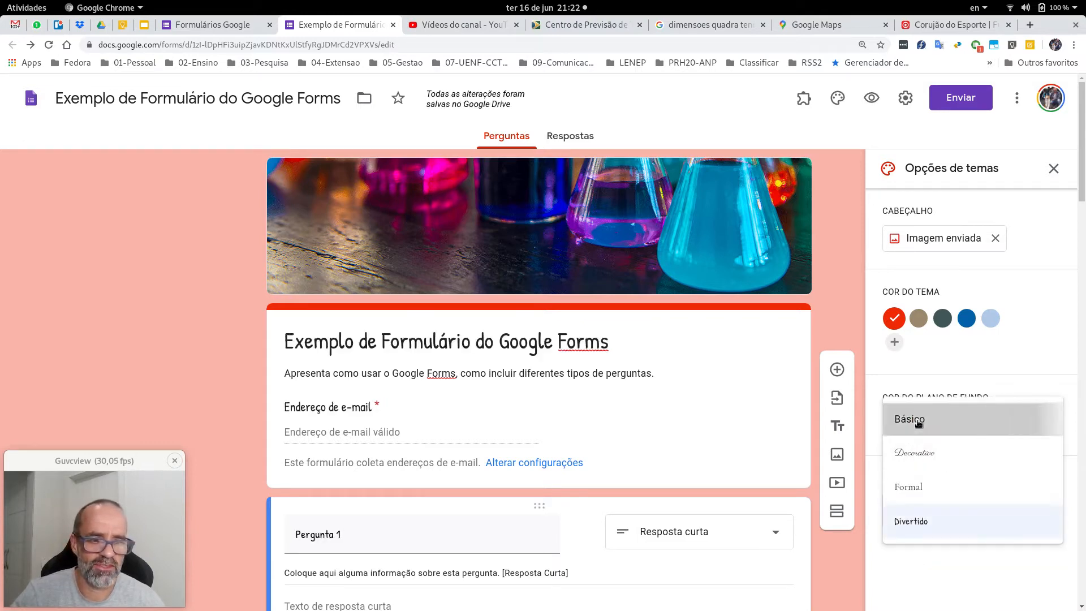
click(916, 421)
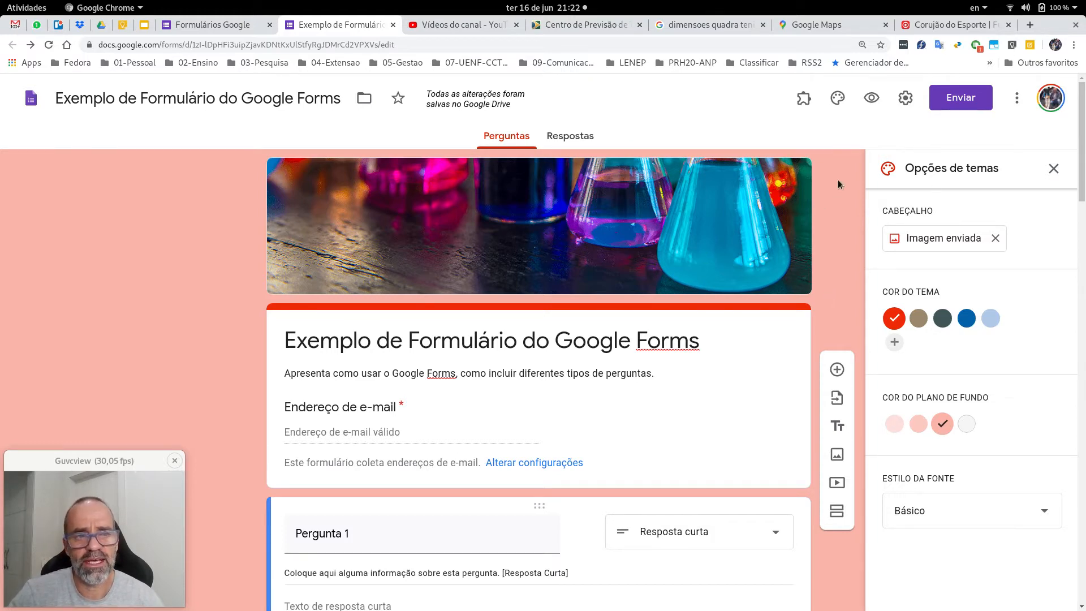
click(1055, 169)
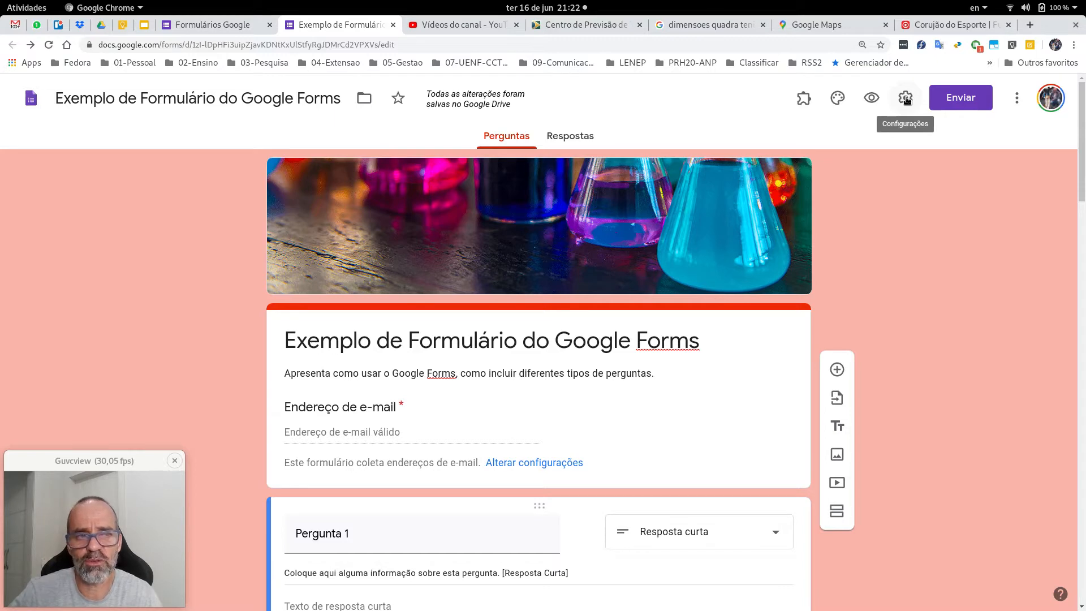
Configure the form's general settings to collect e-mail addresses and send response receipts with the Sempre option.
click(905, 98)
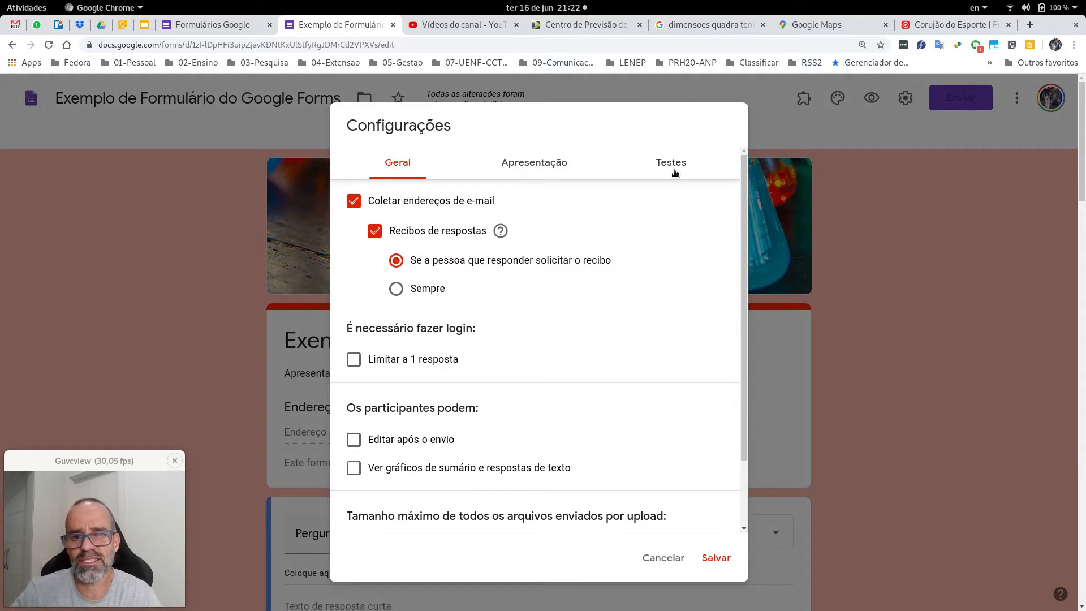
click(353, 206)
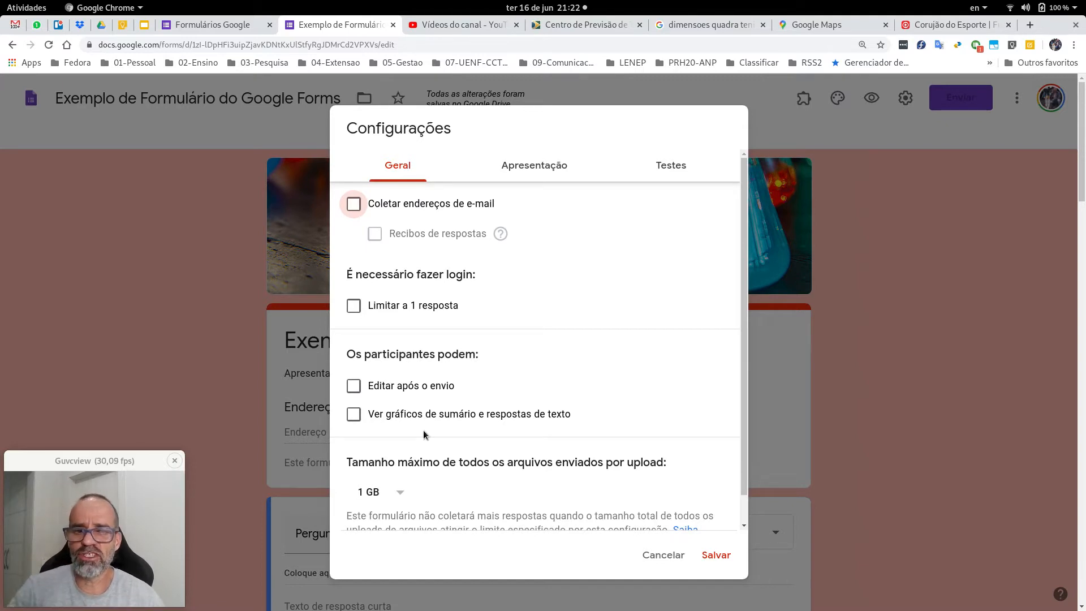
click(354, 205)
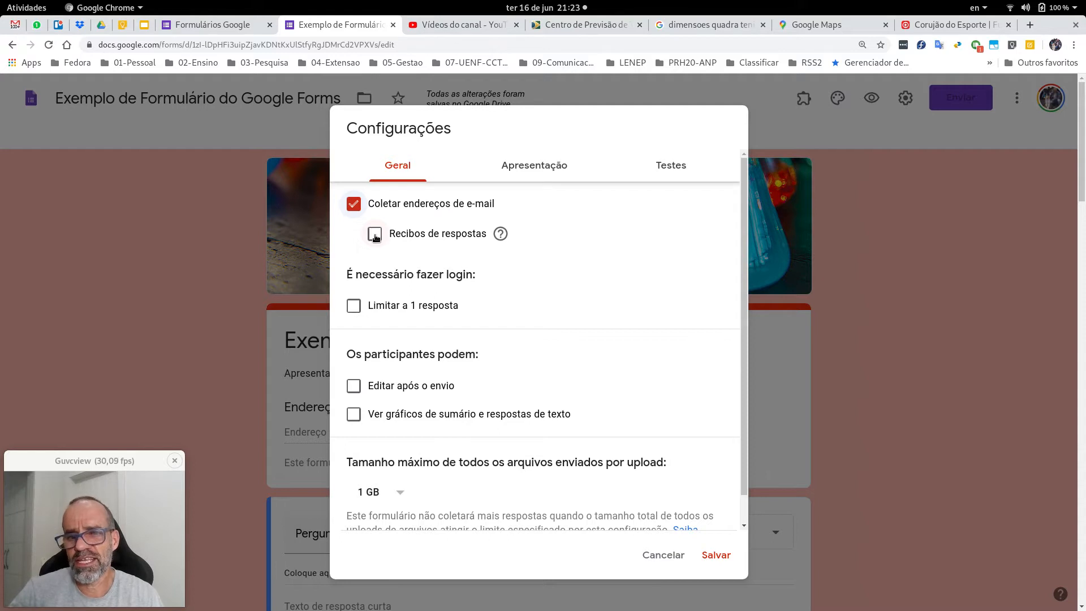
click(375, 235)
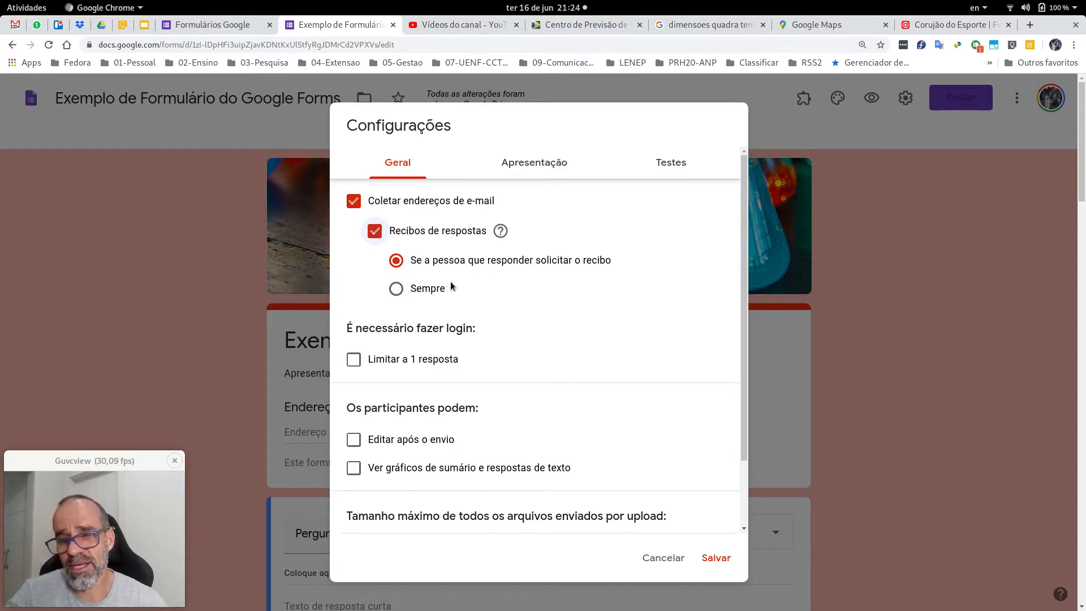
click(397, 290)
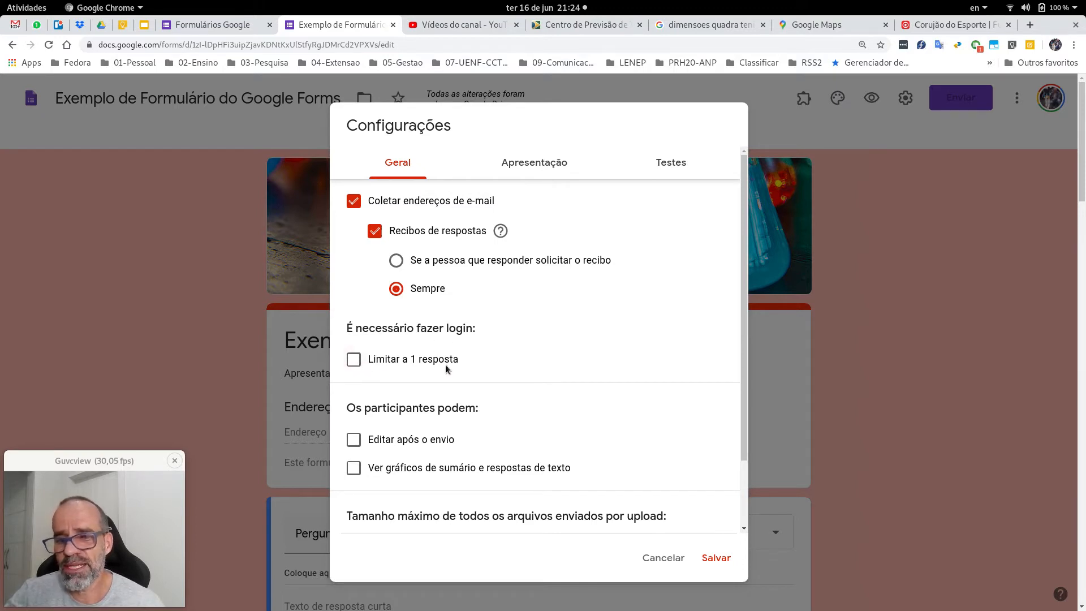
Limit participants to 1 response and allow them to edit it after submission (Editar após o envio).
click(355, 363)
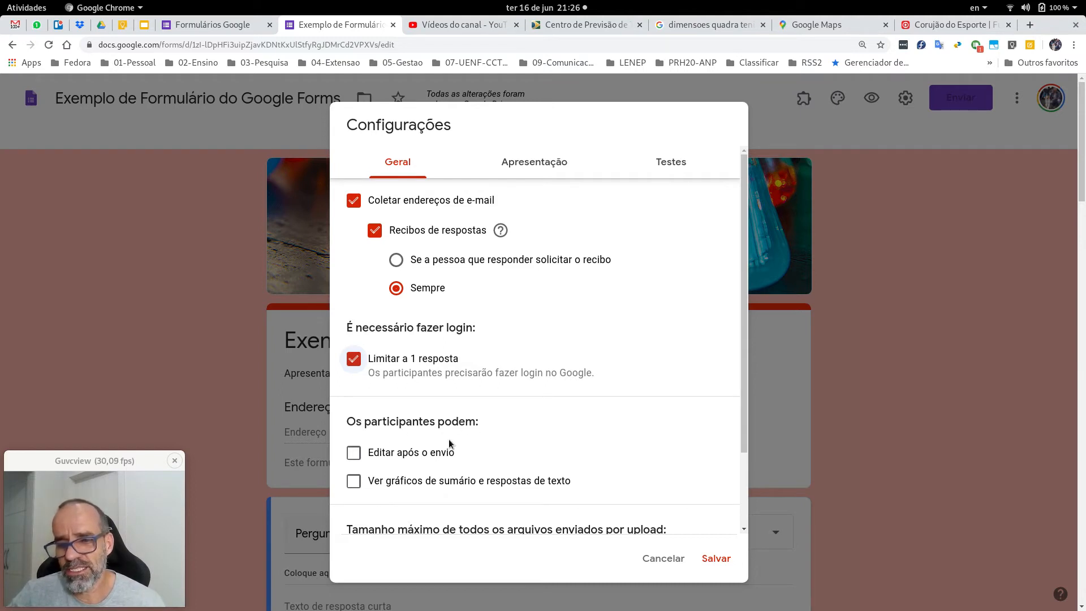
click(354, 454)
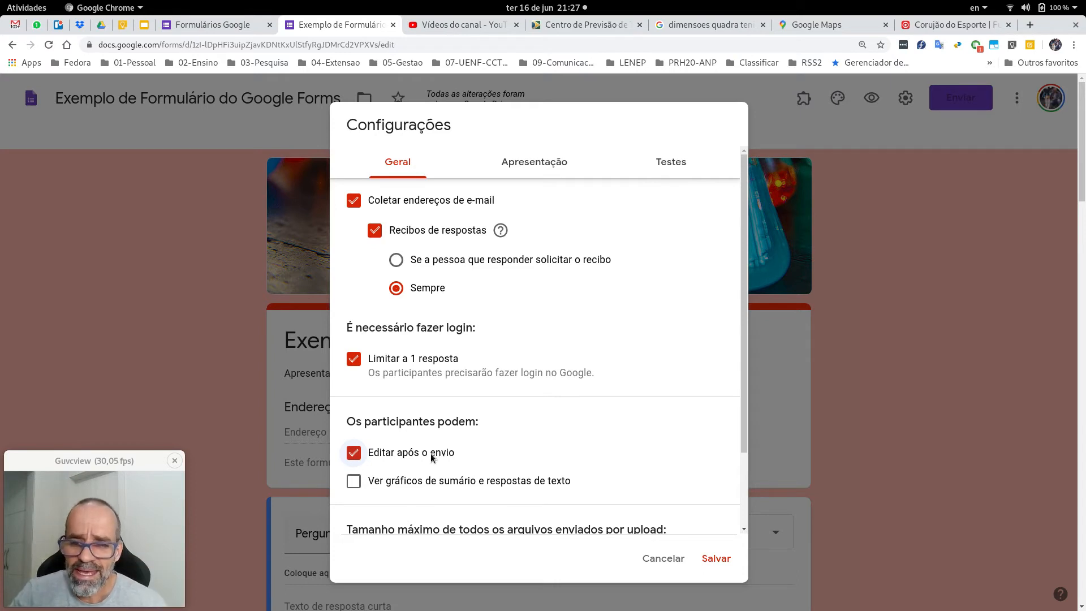
Try letting participants see summary charts and text responses, ending with that option turned off.
click(353, 482)
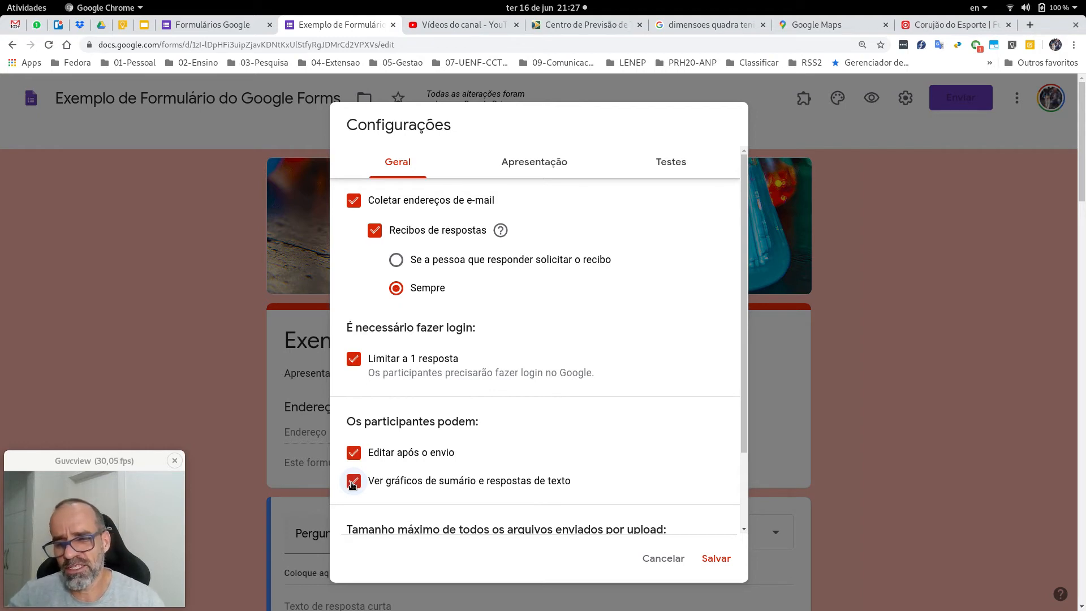
scroll(353, 482, down, 3)
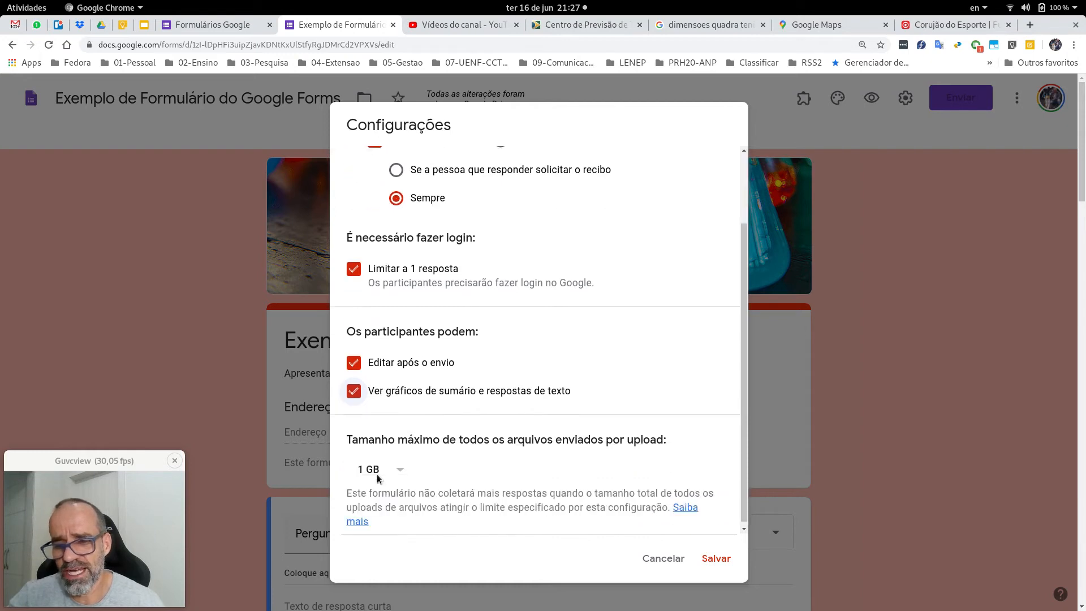
click(354, 391)
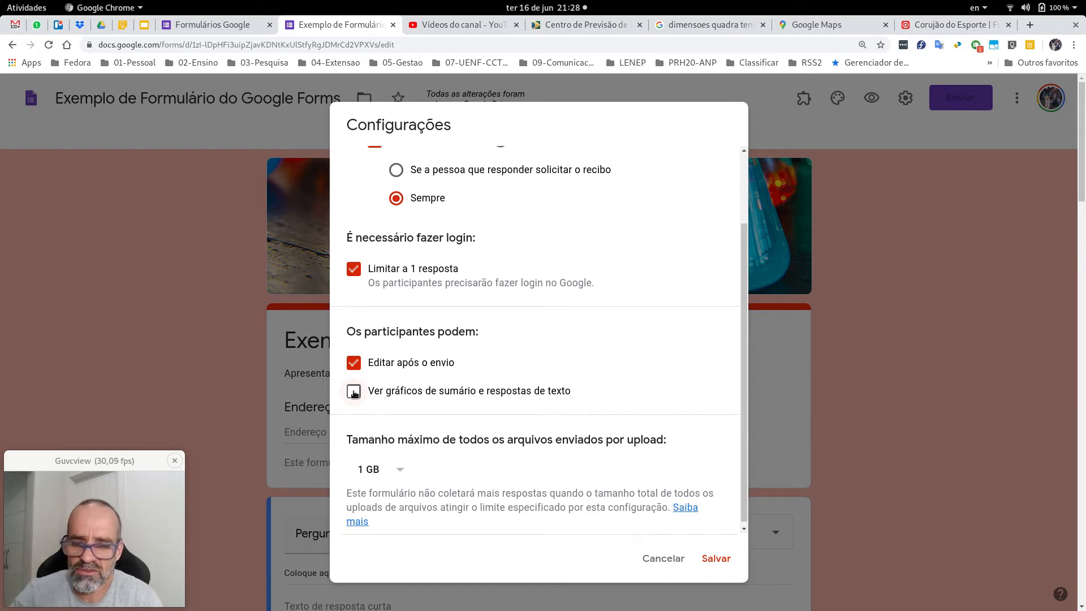
click(354, 394)
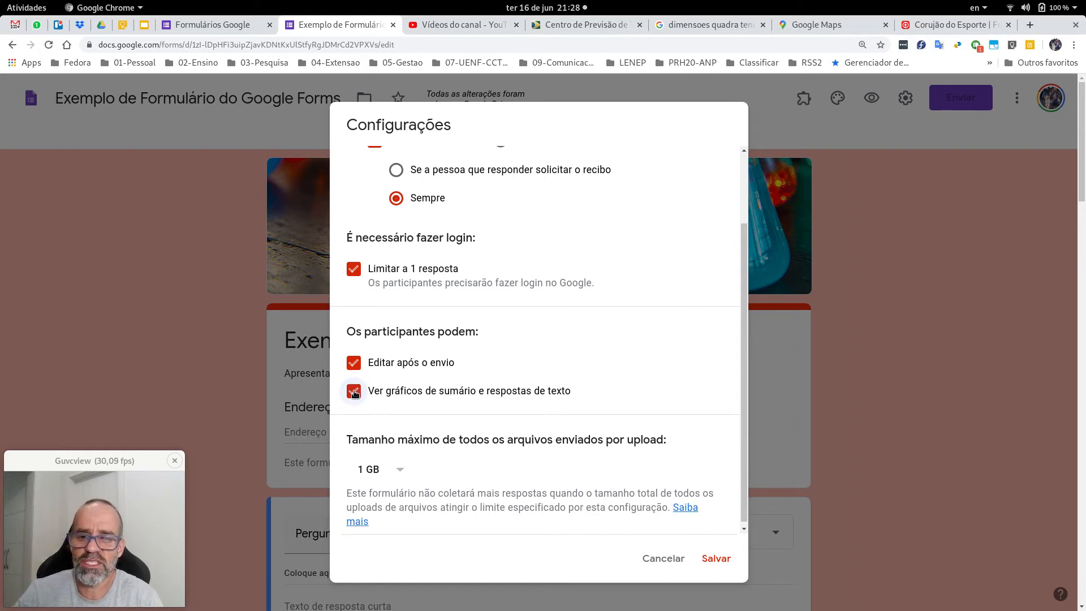
click(355, 393)
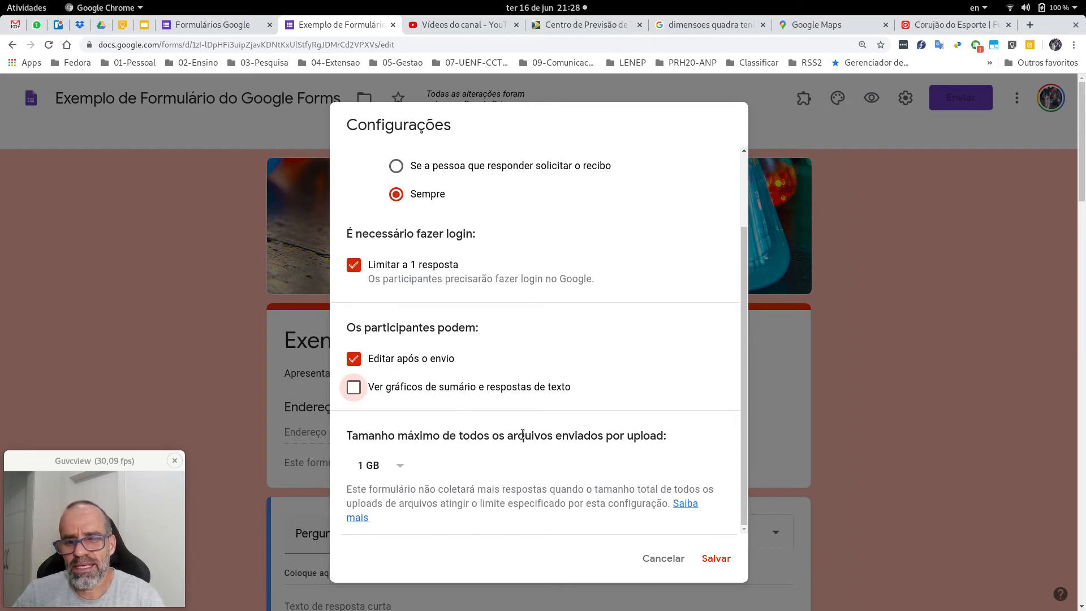
Examine the size limits offered for all uploaded files and leave the choice at 1 GB.
drag(423, 436, 537, 435)
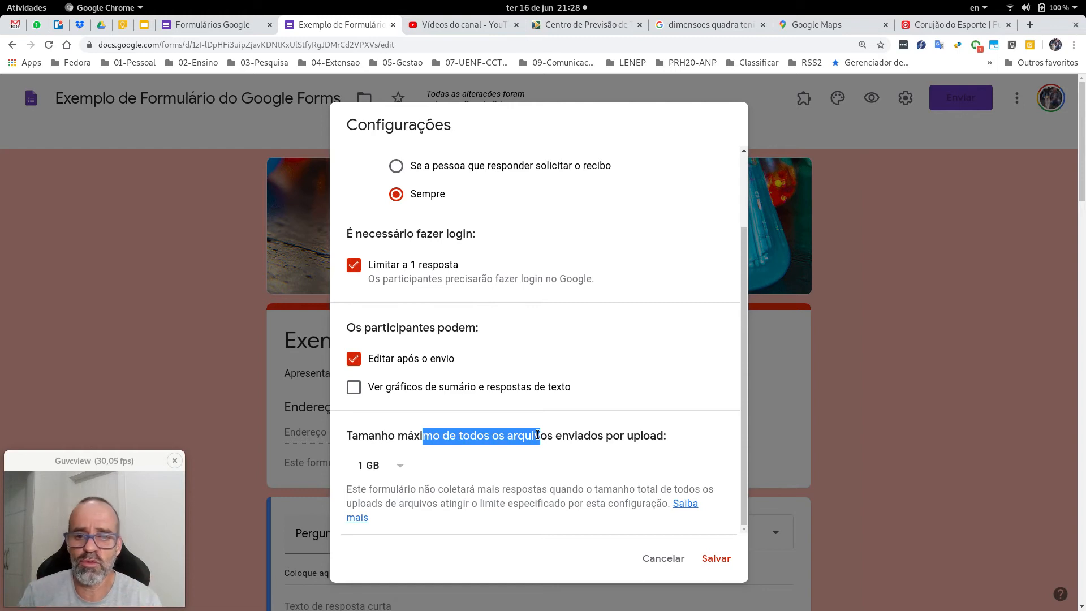
click(399, 467)
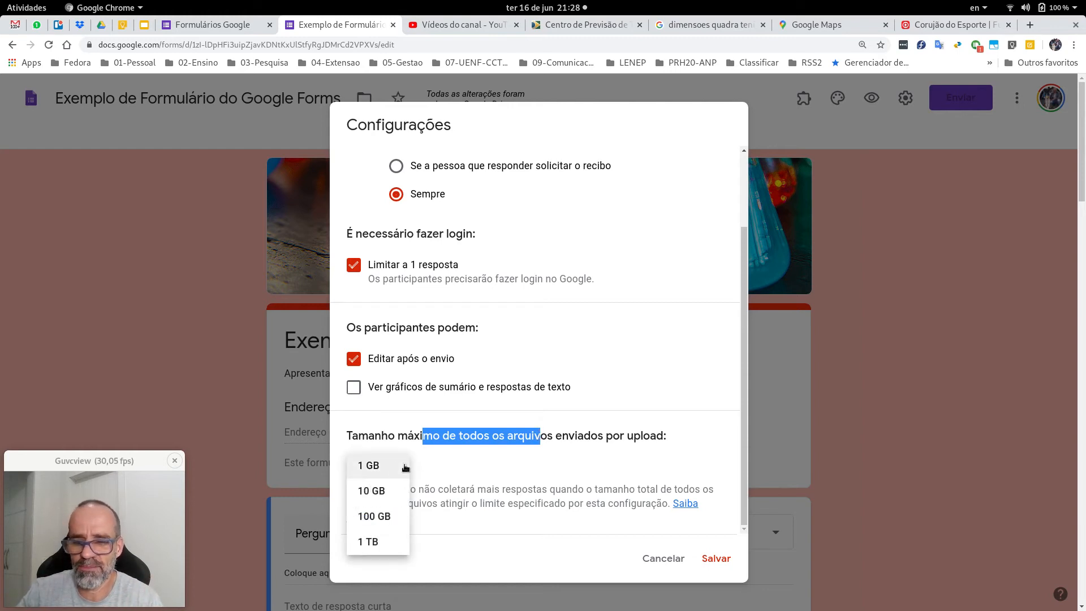
click(437, 461)
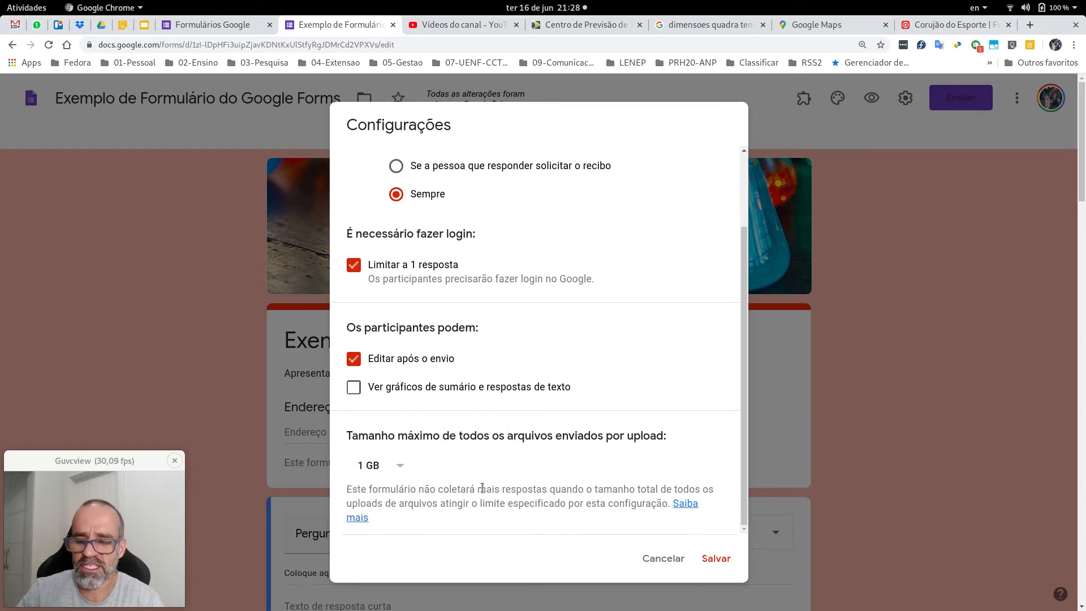
Turn on the progress bar (Mostrar barra de progresso) in the form's presentation settings.
scroll(490, 473, down, 1)
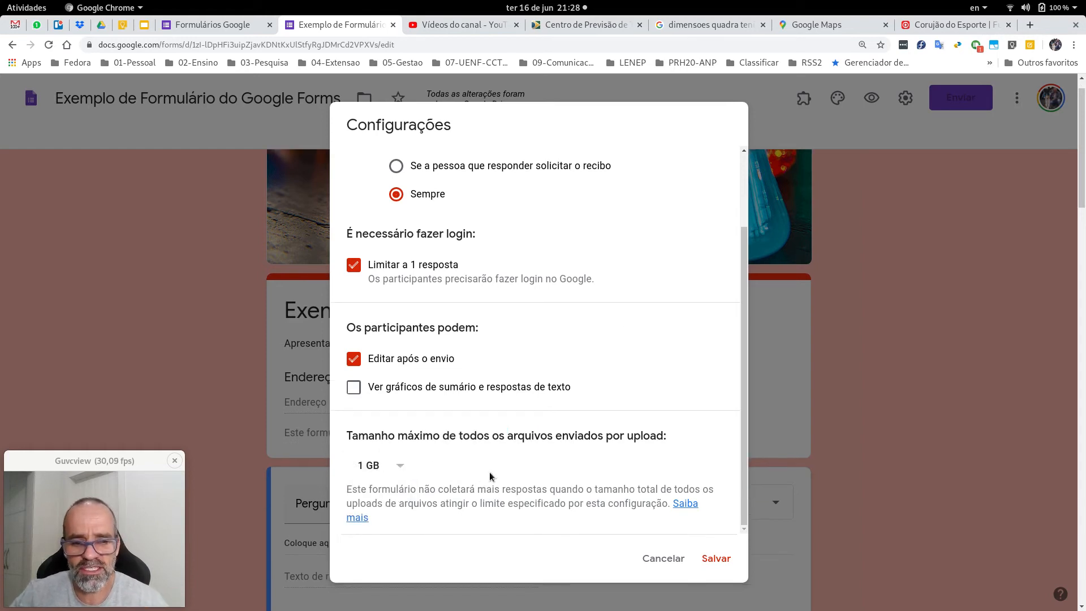
scroll(490, 413, up, 2)
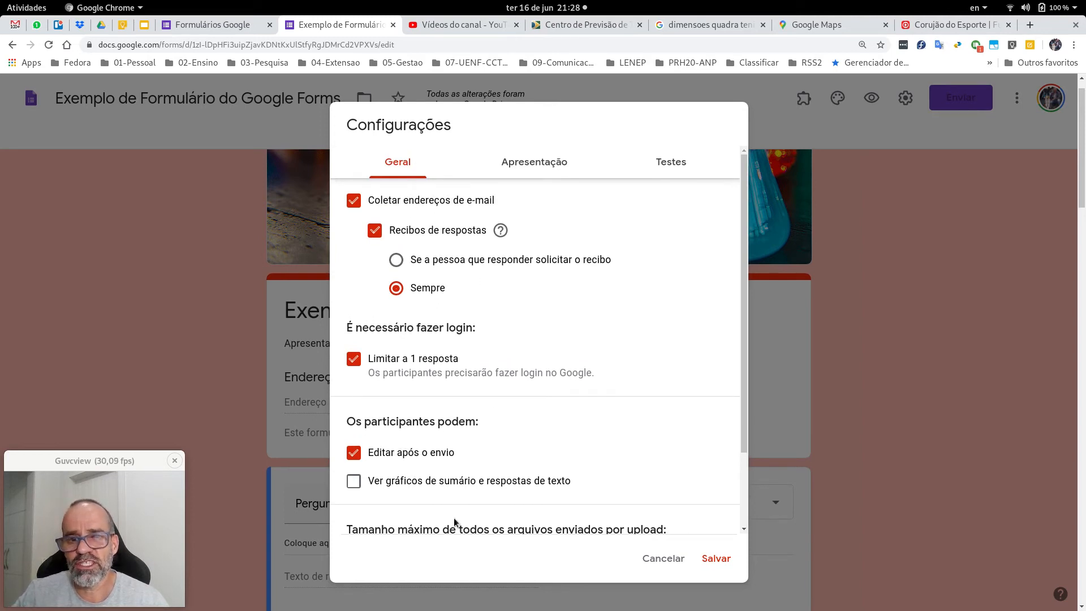
click(541, 168)
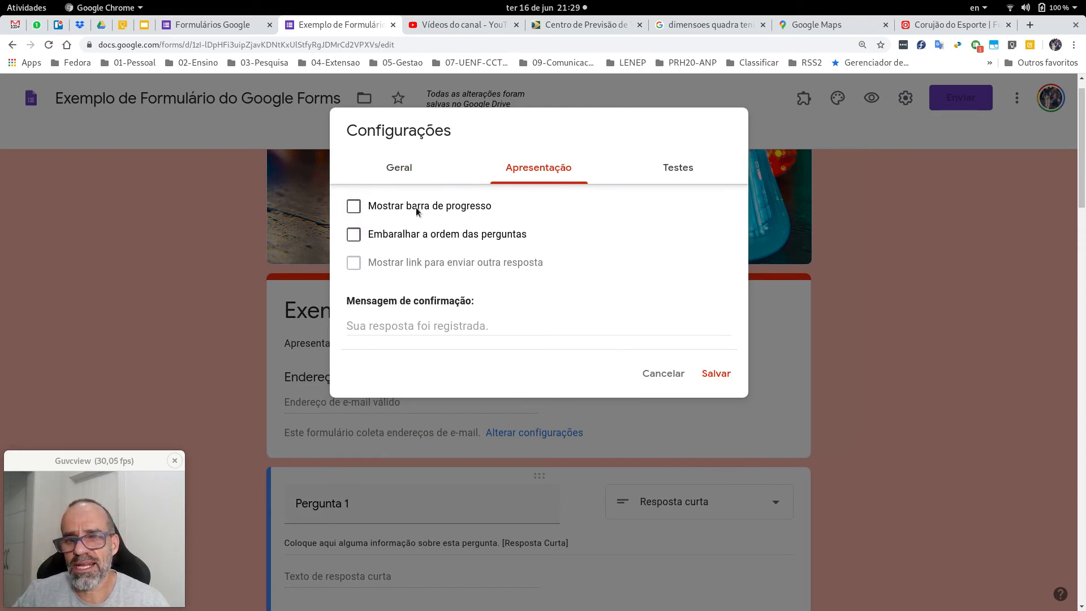
click(351, 211)
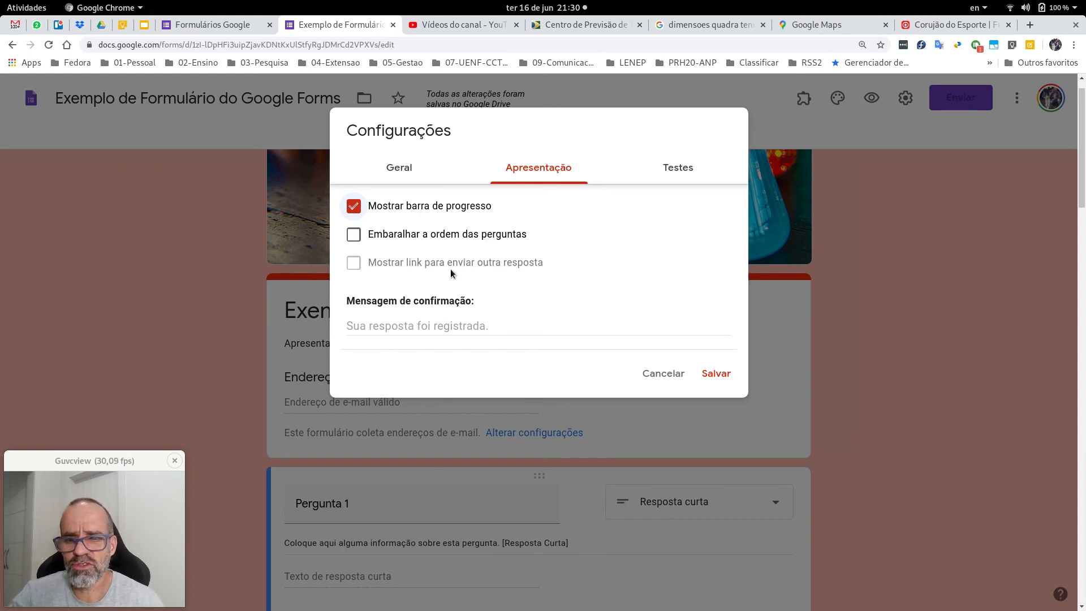
Set the form's confirmation message to "Obrigado pelo envio de sua resposta, nos vemos na próxima aula.".
click(423, 327)
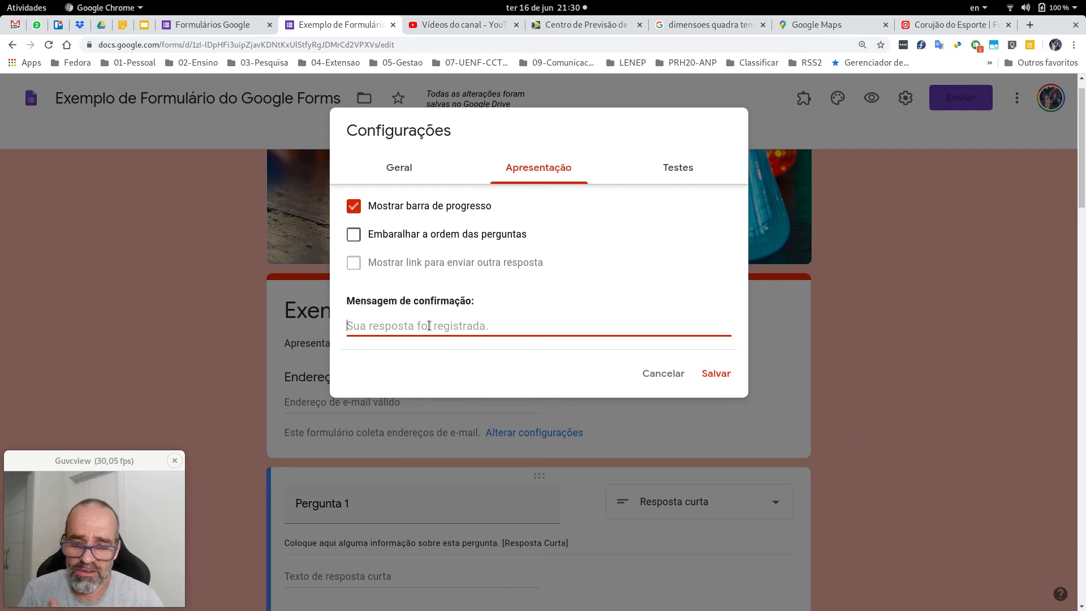
text(O)
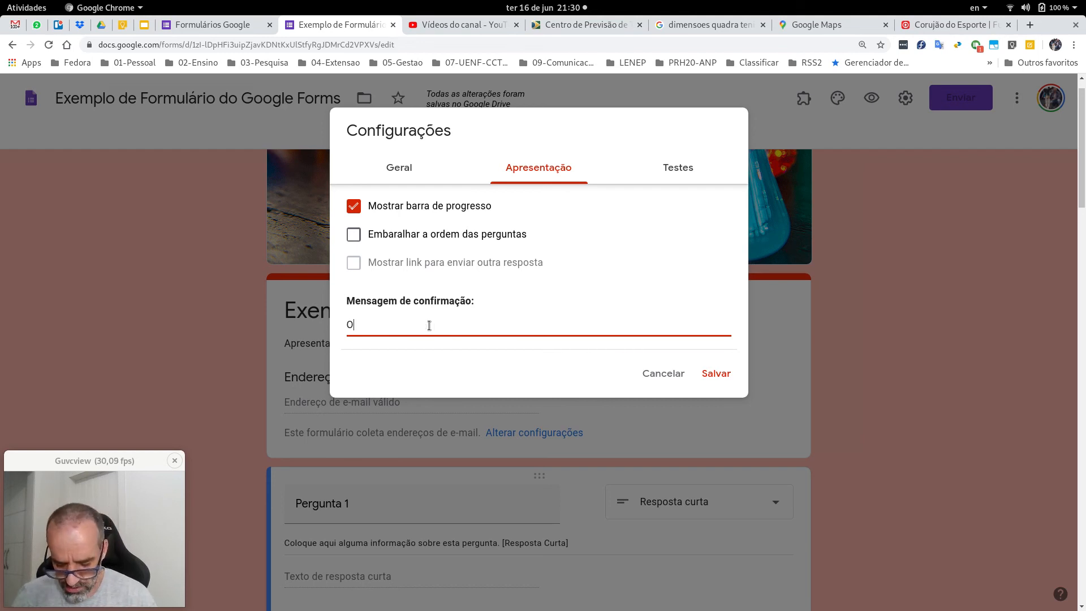
text(brigado)
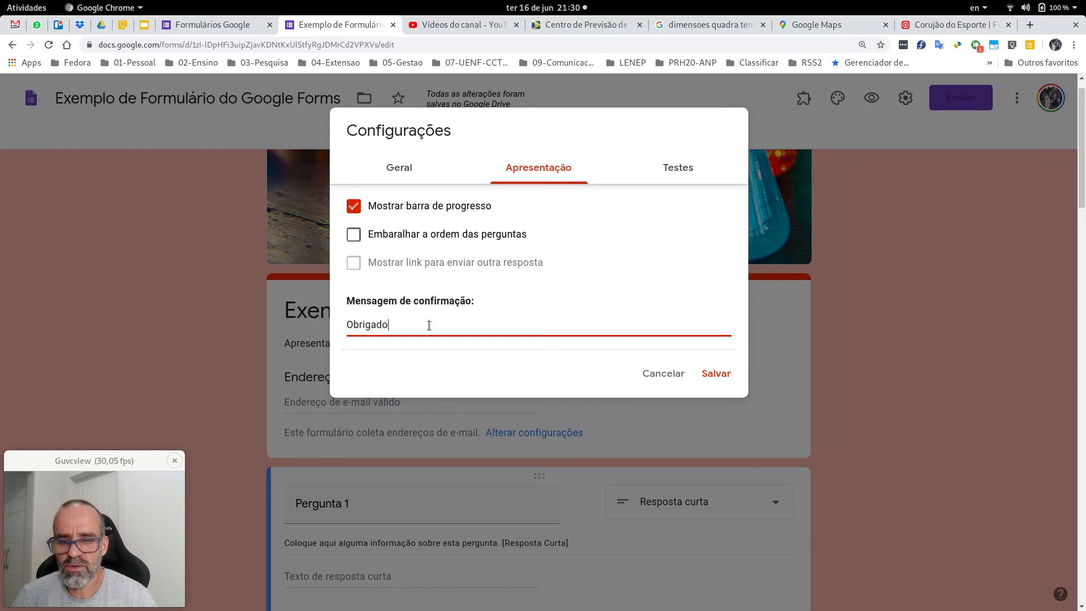
text( pelo envio de)
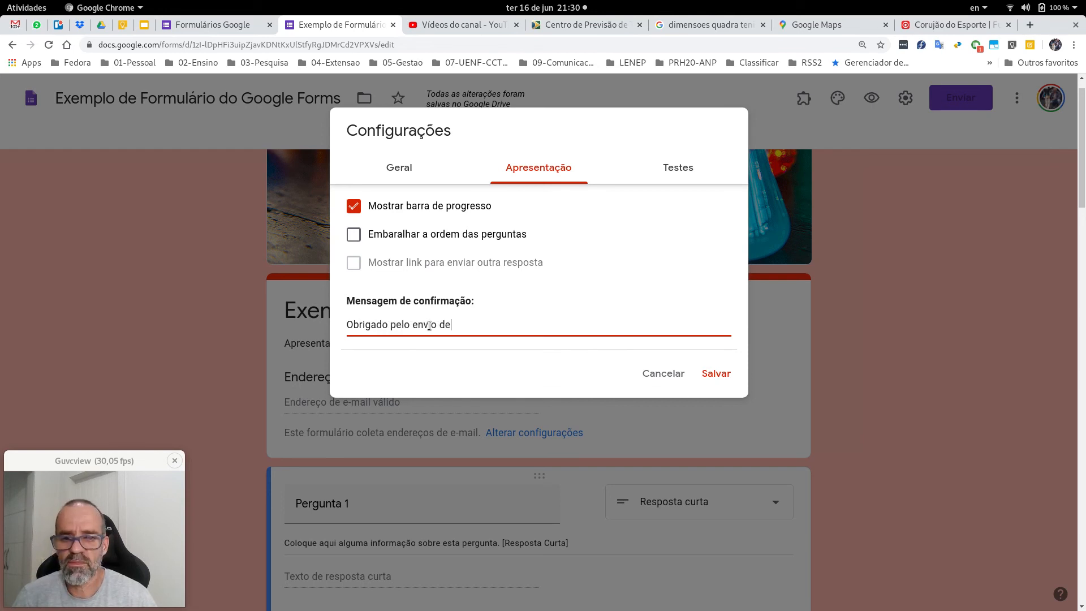
text( sua resposta)
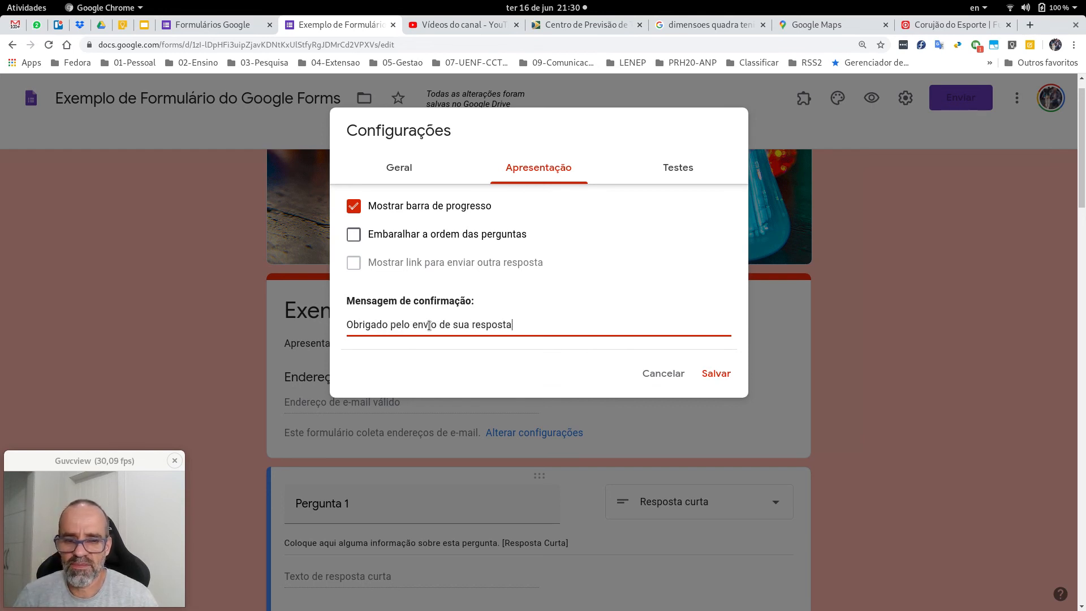
text(, nos vemos na pr)
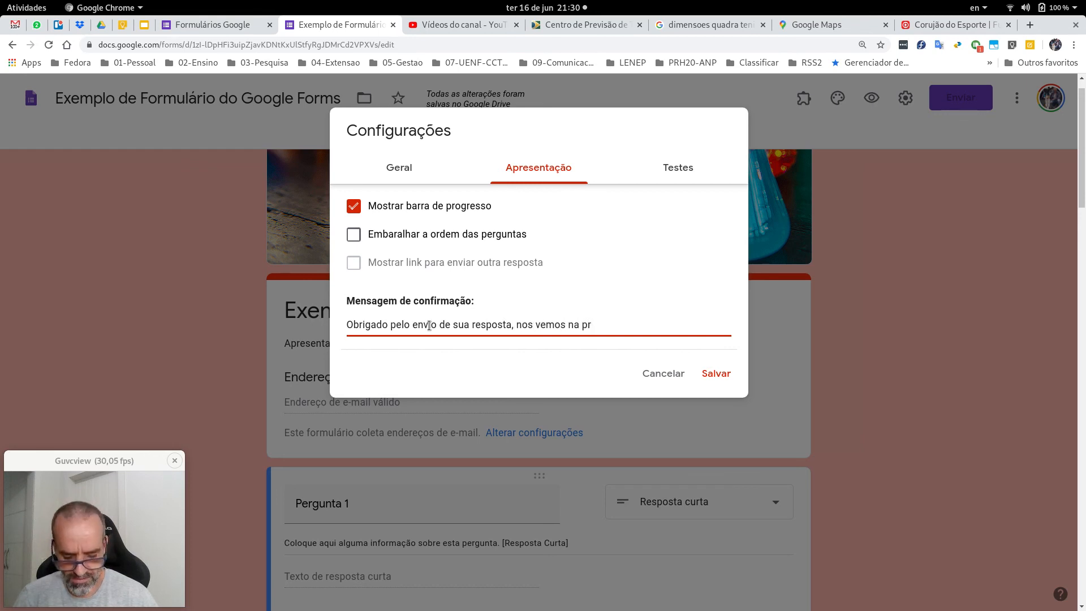
text(óxima aula.)
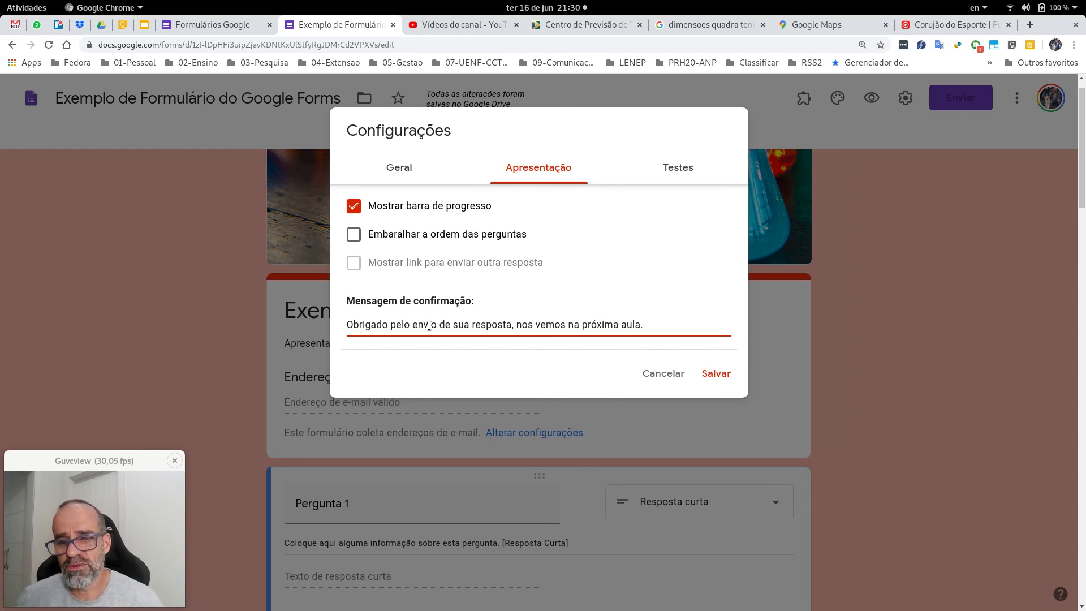
triple_click(430, 326)
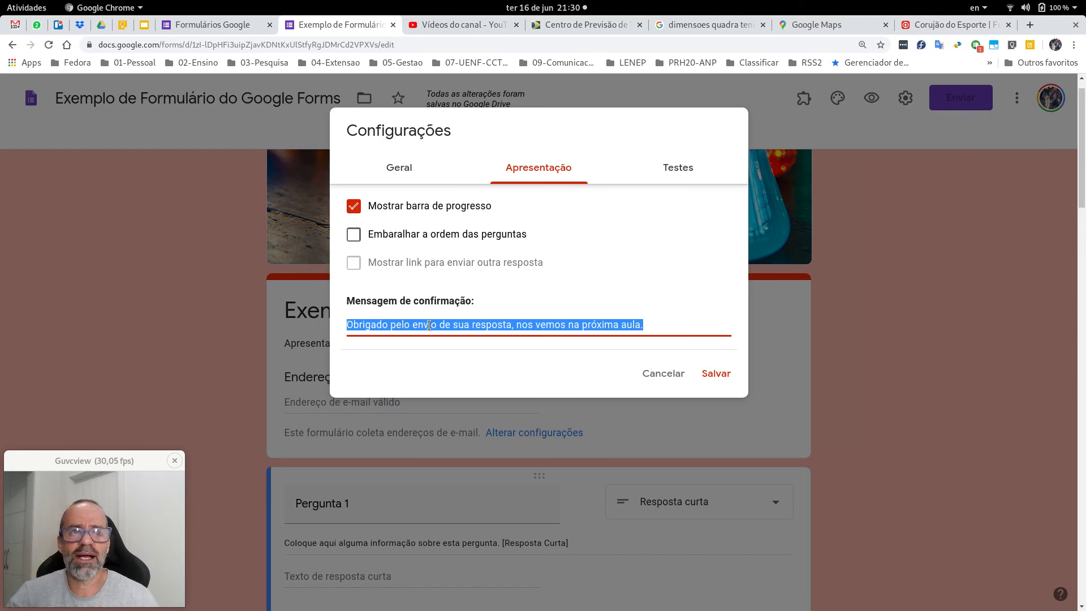
click(430, 325)
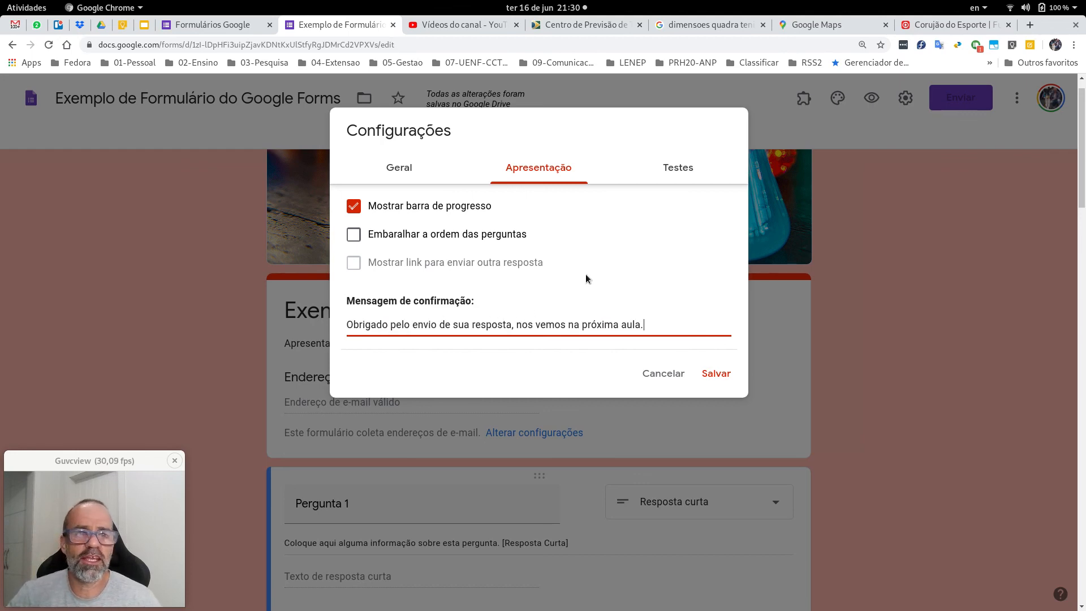
Open the professor's Google Sites website in a new browser tab and copy its address.
click(1034, 27)
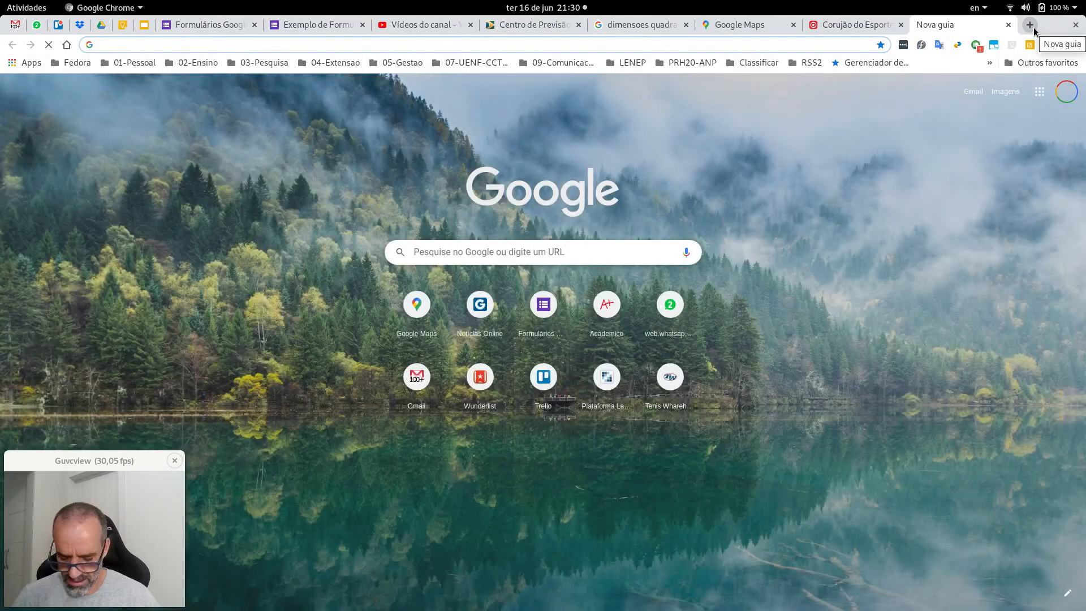
text(sites.google.com)
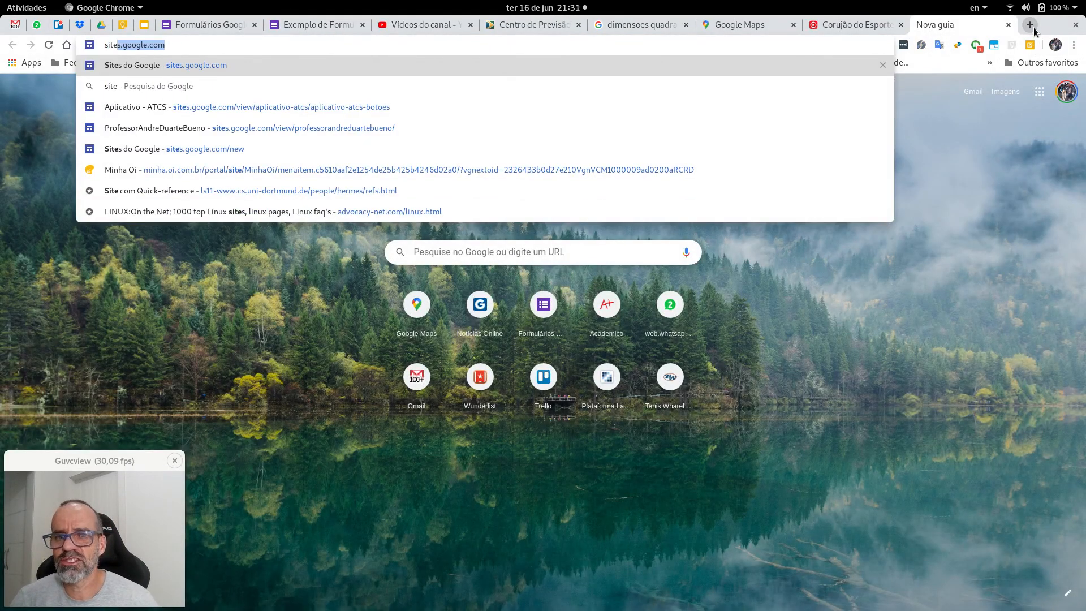
key(Down)
key(Down)
key(Down)
key(Return)
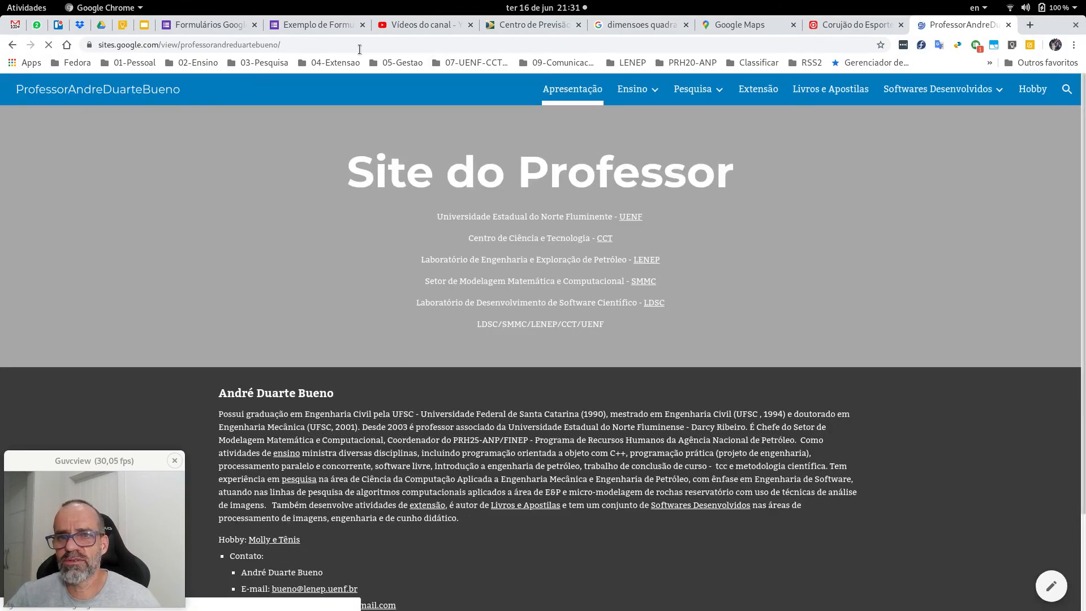
click(340, 46)
key(ctrl+c)
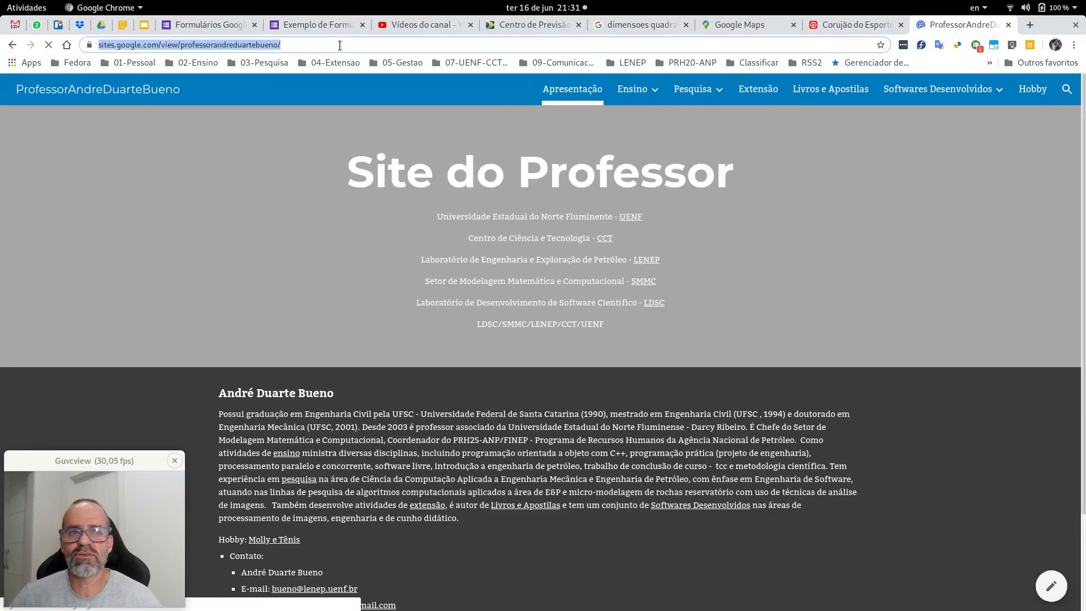
Back in the form, add "Outros detalhes da disciplina no site do Professor:" after a blank line in the confirmation message, with the copied site address below it.
click(318, 25)
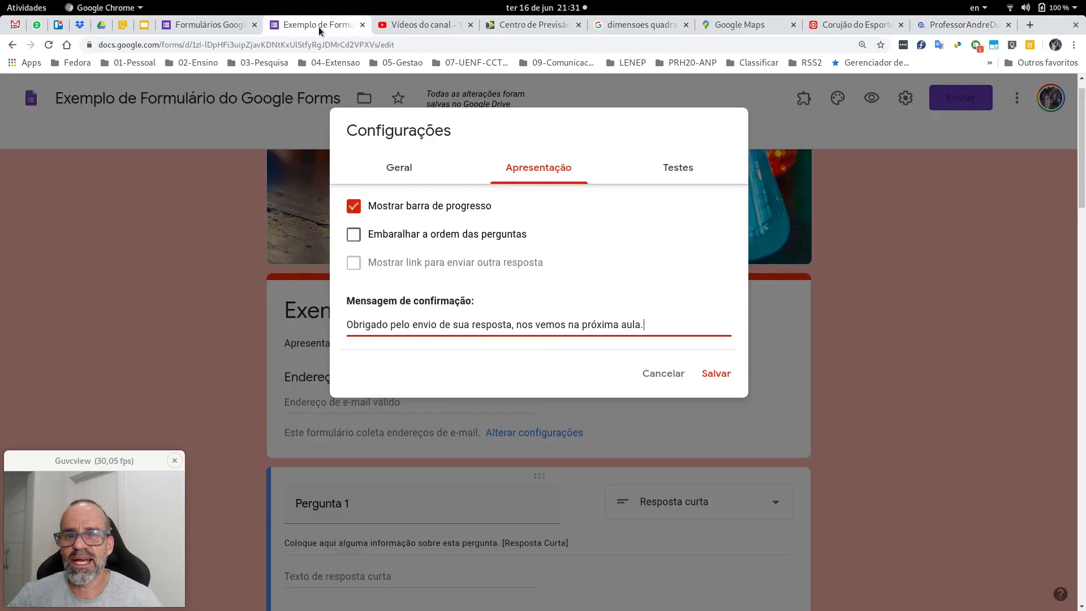
key(Return)
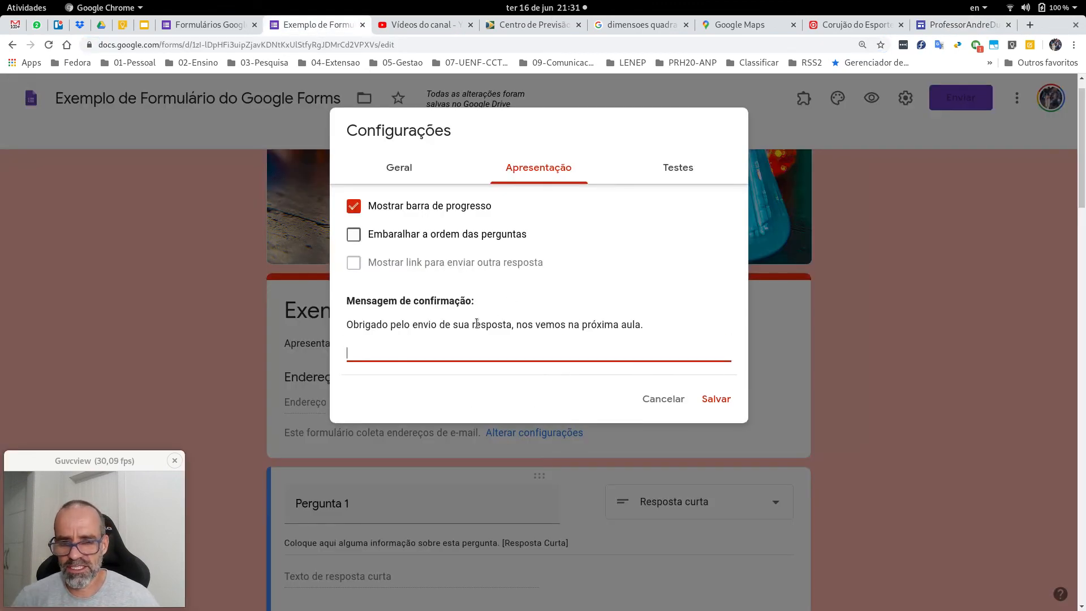
text(OPutr)
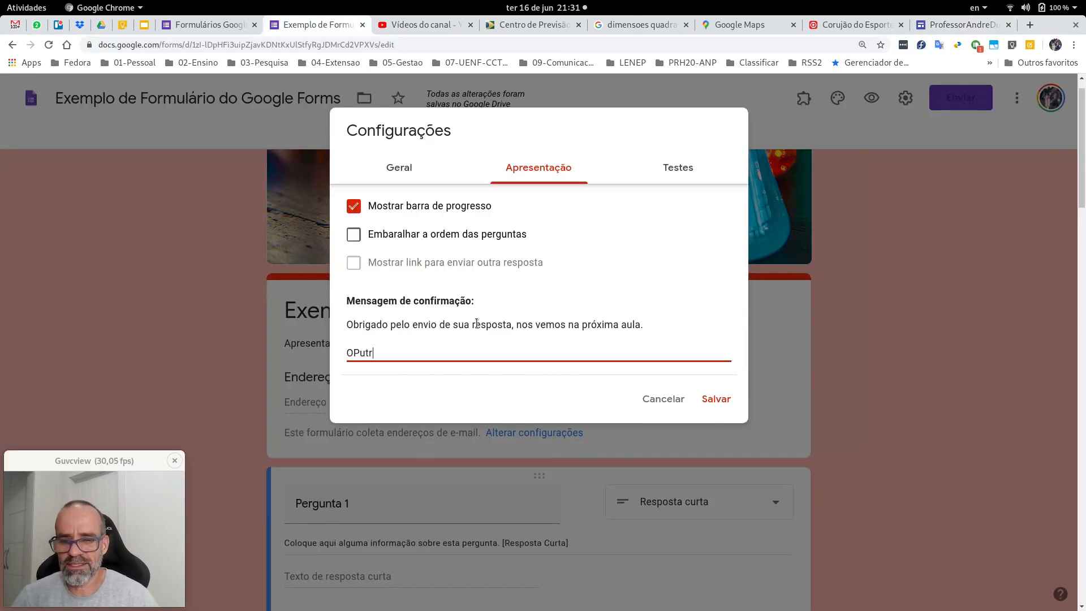
key(shift+Home)
text(Outros de)
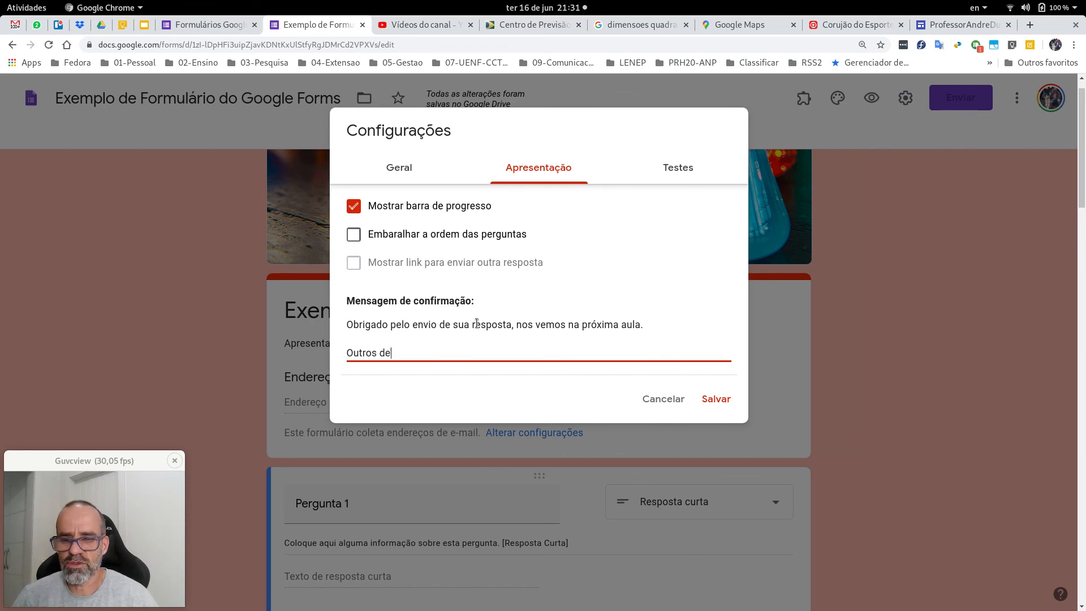
text(talhes d)
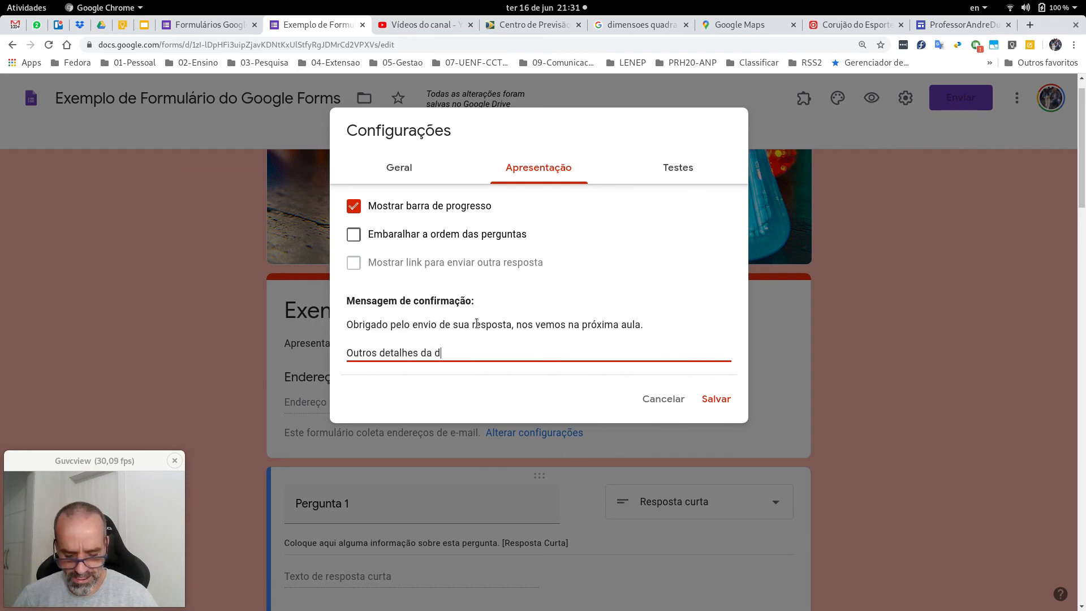
text(a sisciplina no si)
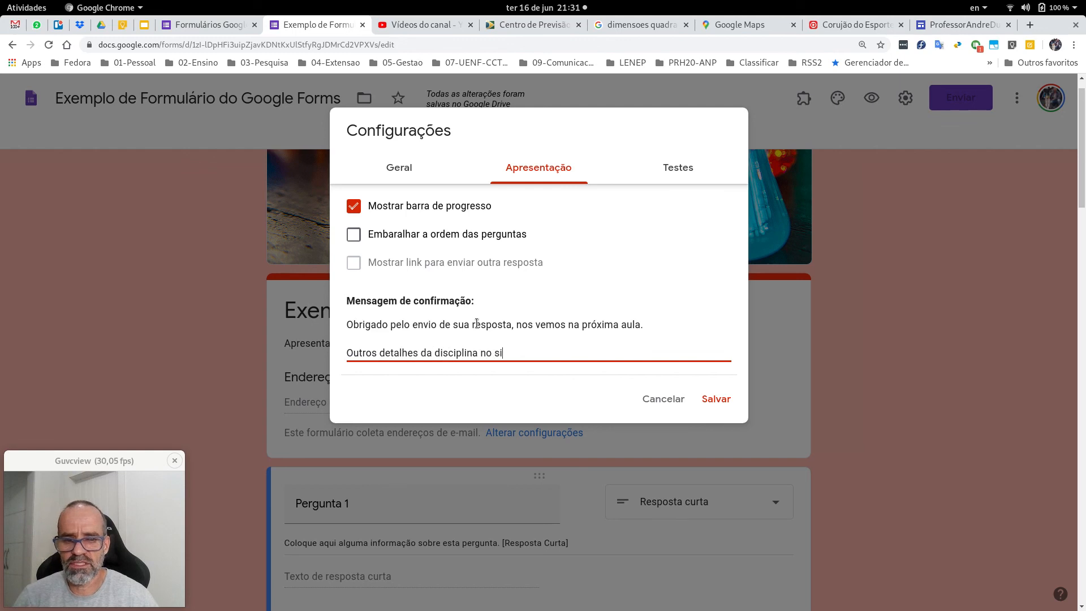
text(te do Professor)
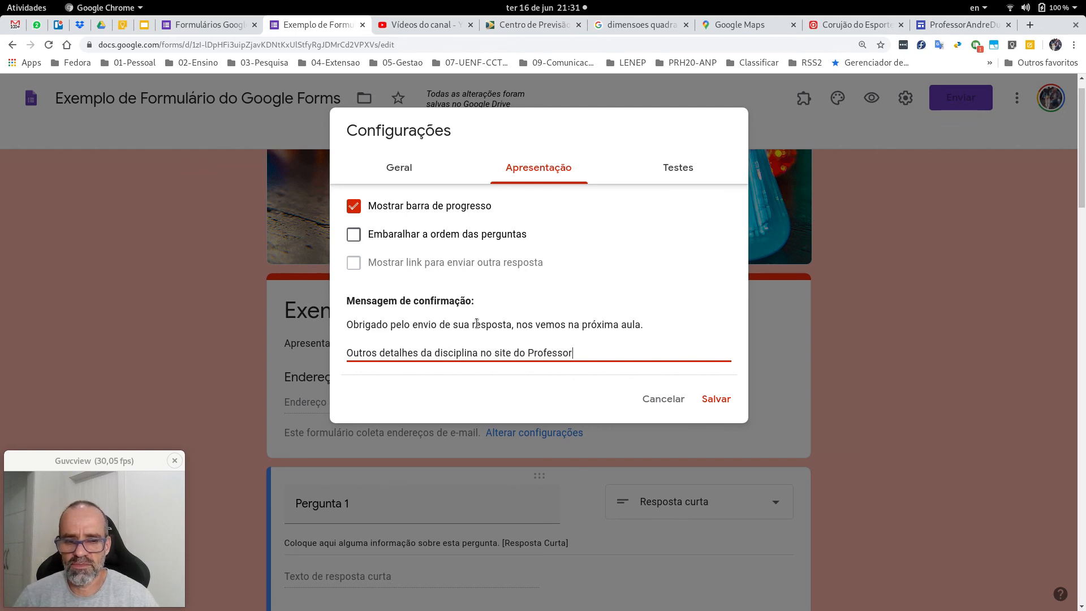
text(:)
key(Return)
key(ctrl+v)
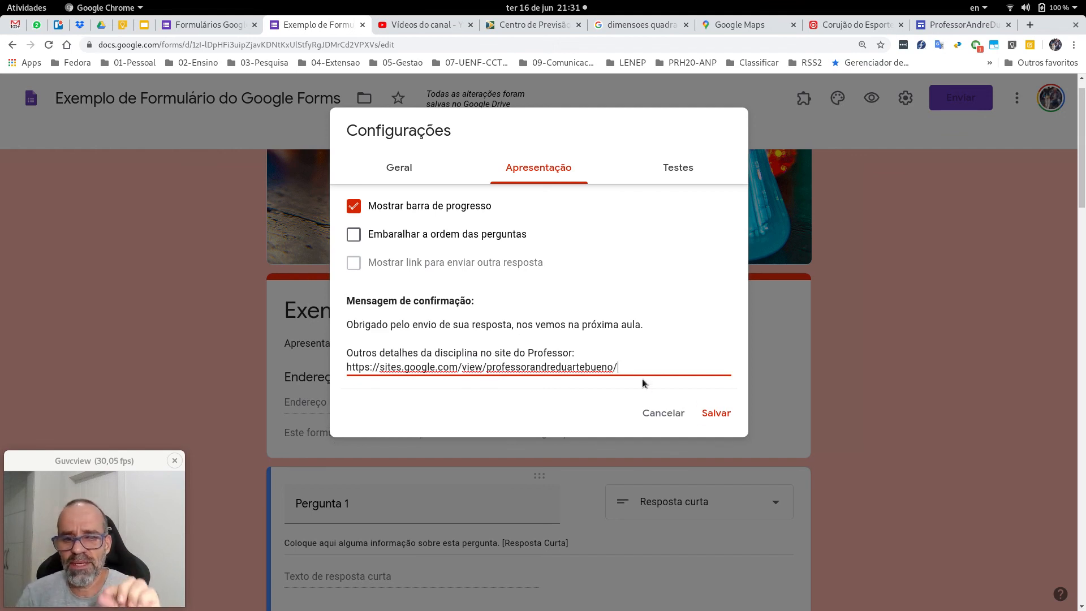
Review the full confirmation message and save the form's settings.
key(shift+Home)
key(shift+Up)
key(shift+Up)
key(shift+Up)
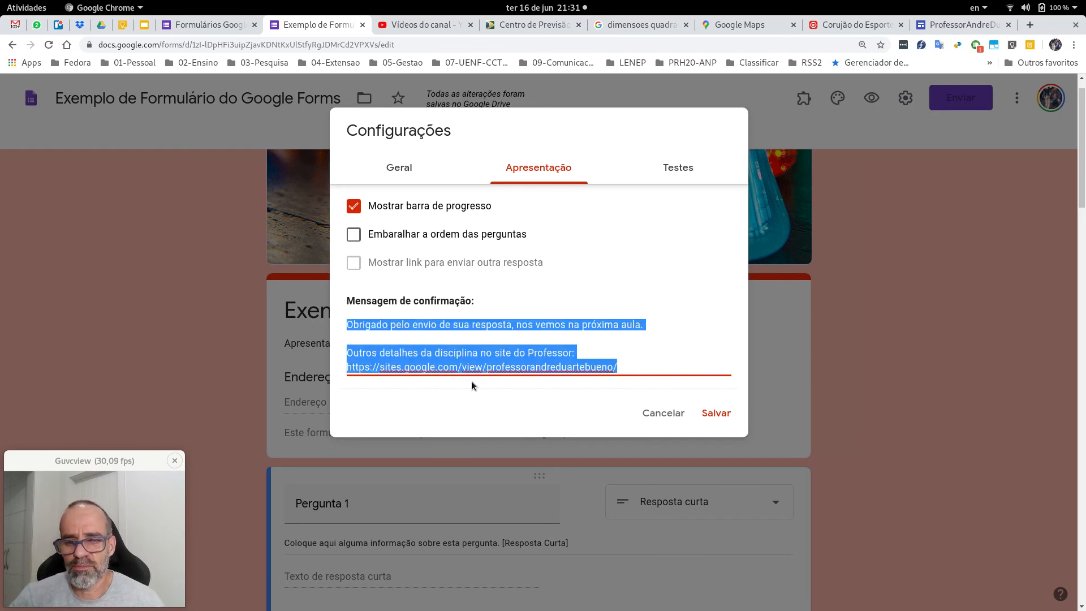
click(642, 367)
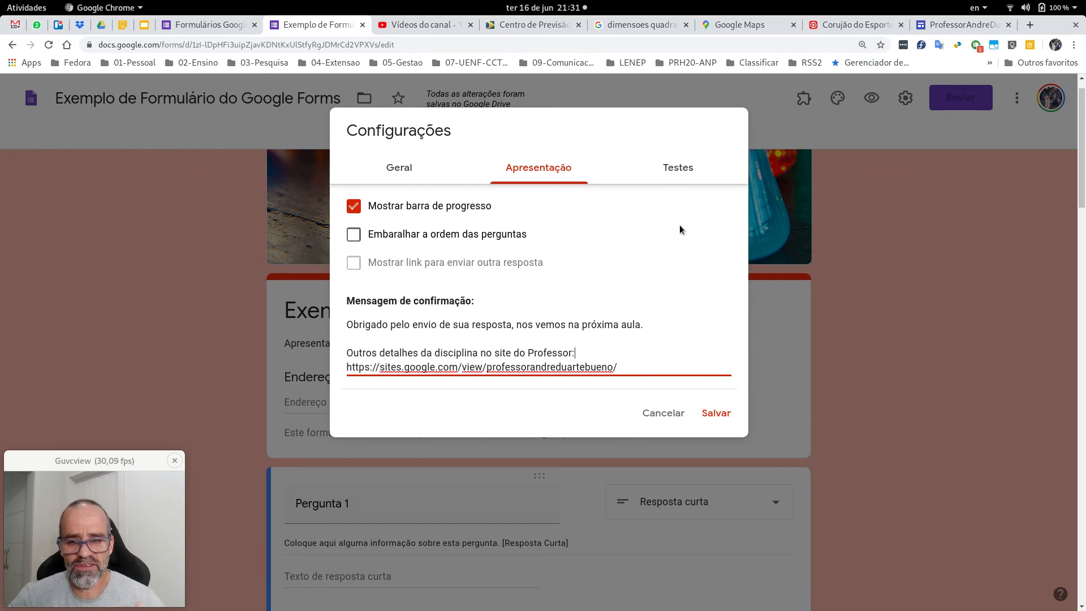
click(694, 348)
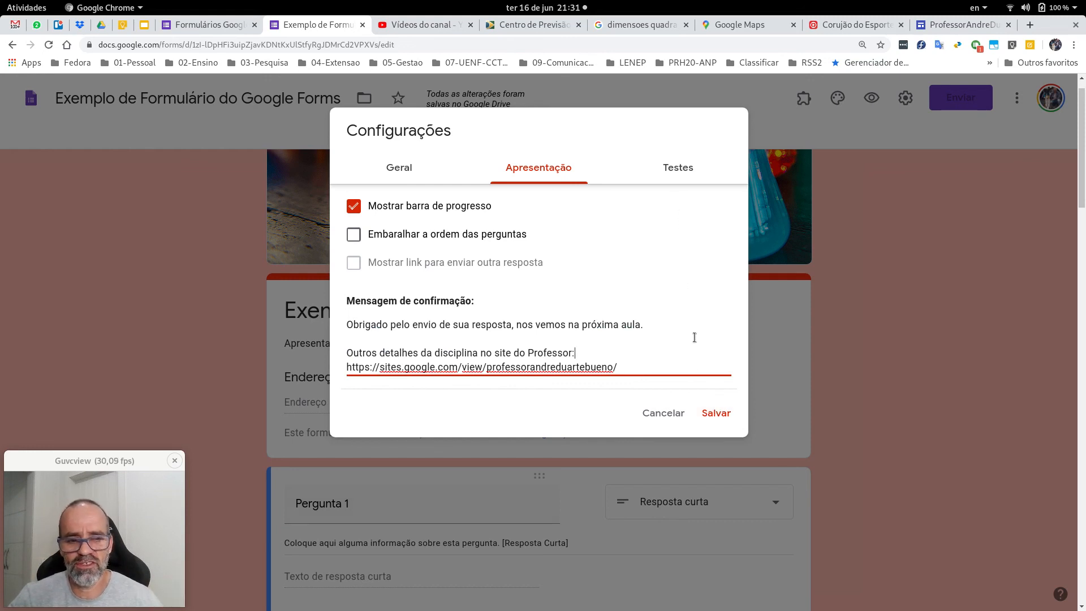
click(714, 414)
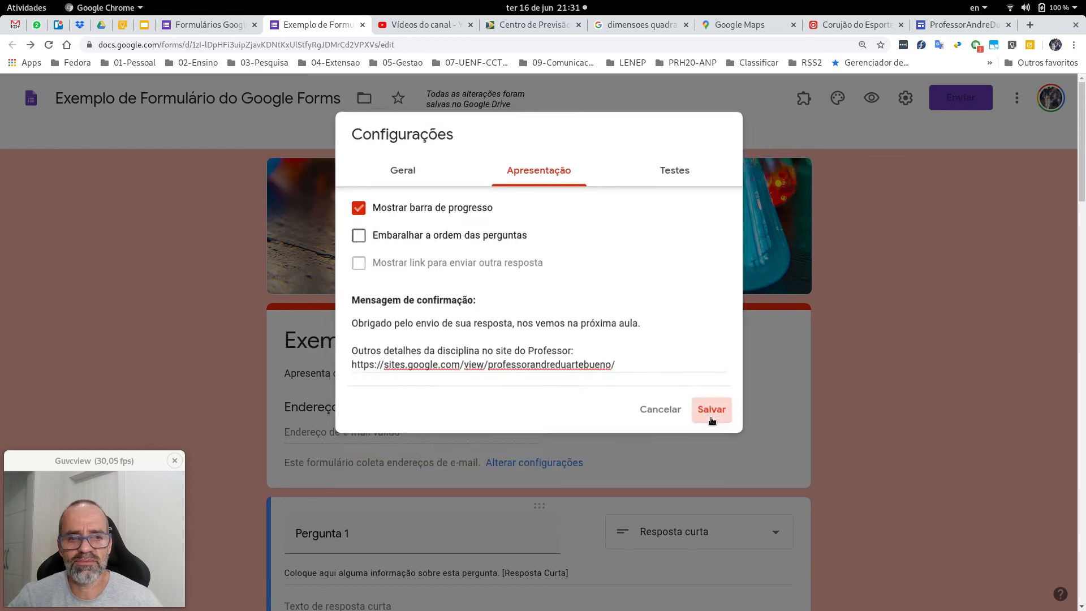